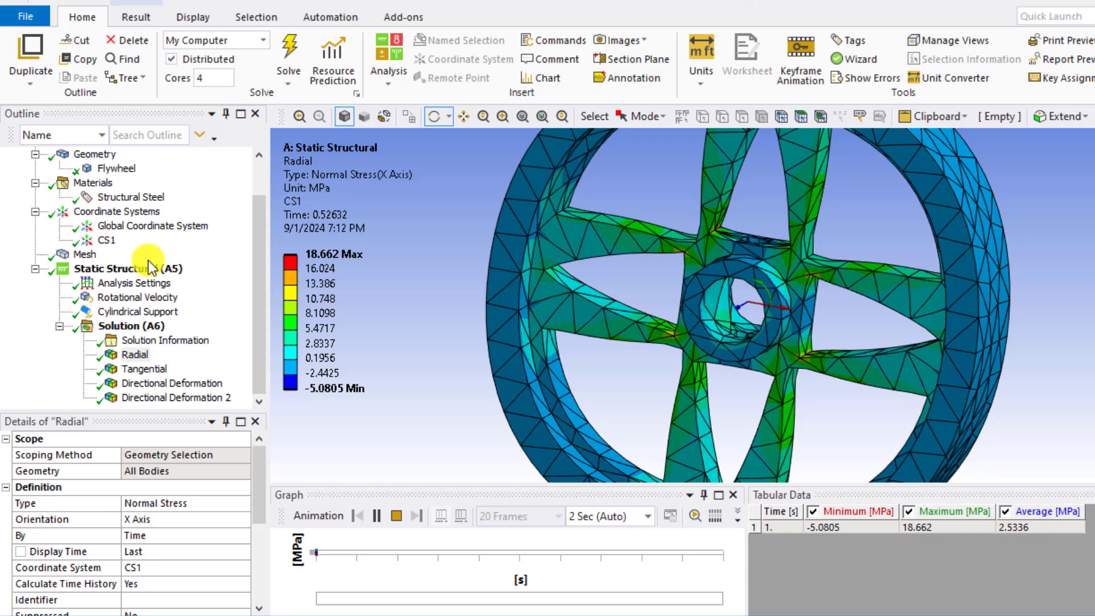
Step: Review the CS1 coordinate system, the rotational velocity load and the hub's cylindrical support
click(106, 240)
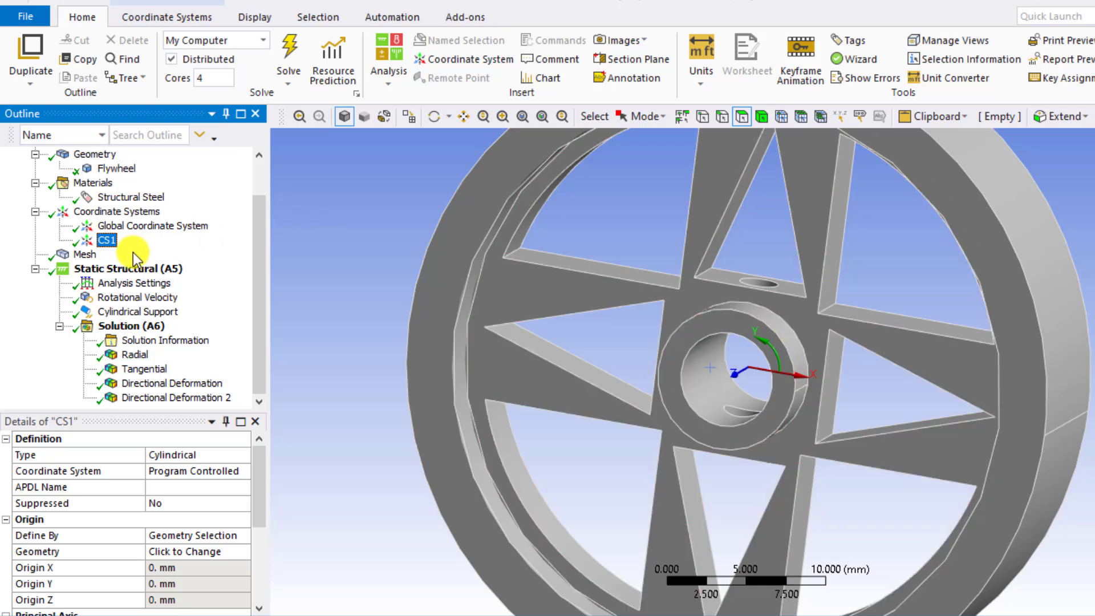
click(121, 298)
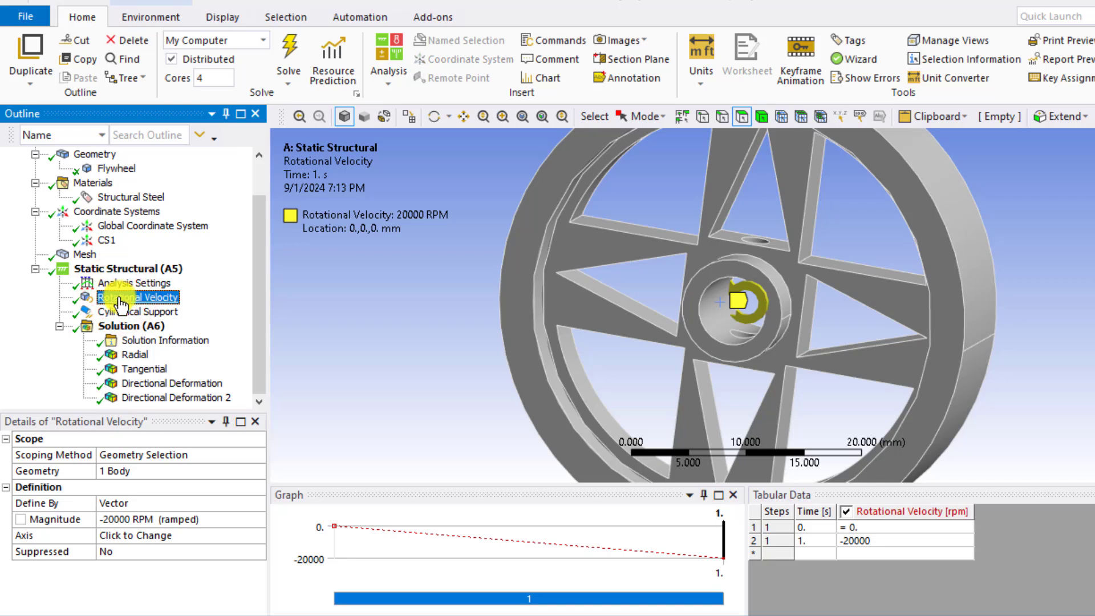
click(123, 312)
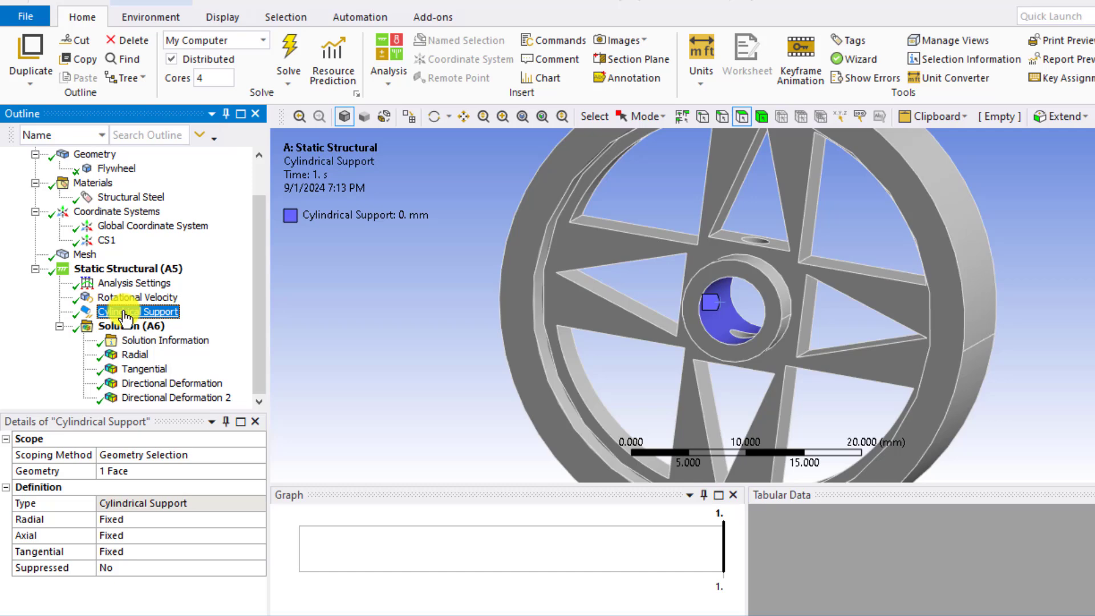
Step: Display the radial and tangential stress contours and both directional deformation results
click(134, 355)
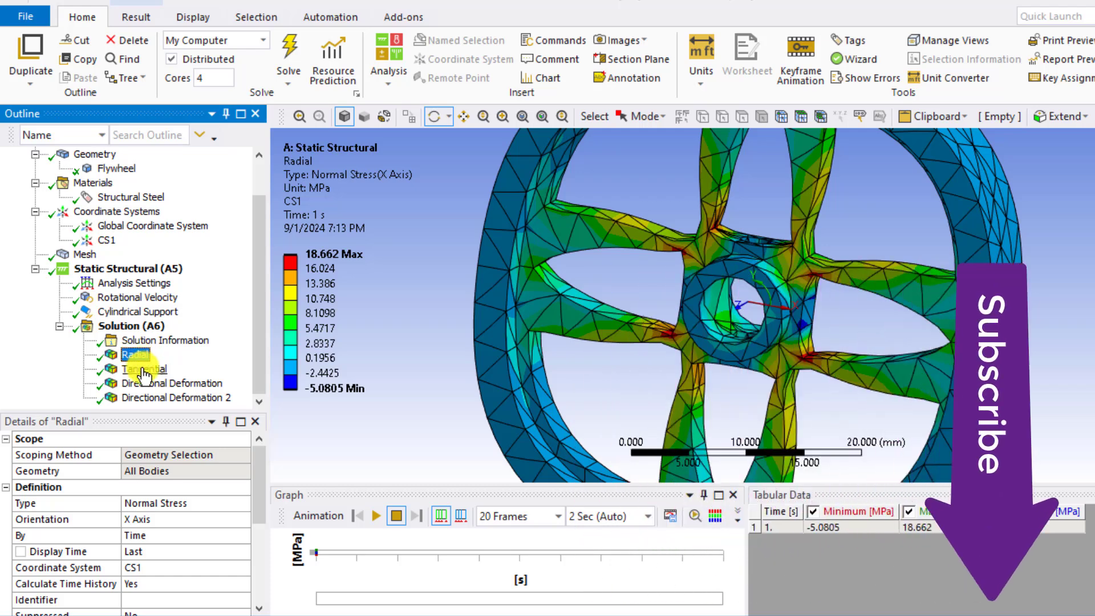
click(142, 370)
click(142, 384)
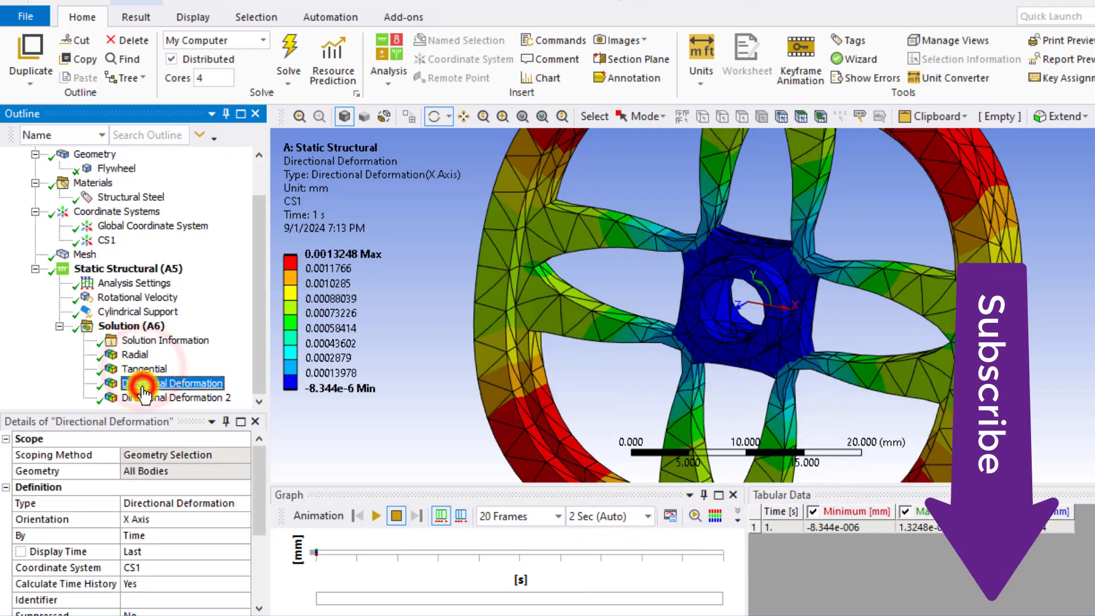
click(144, 398)
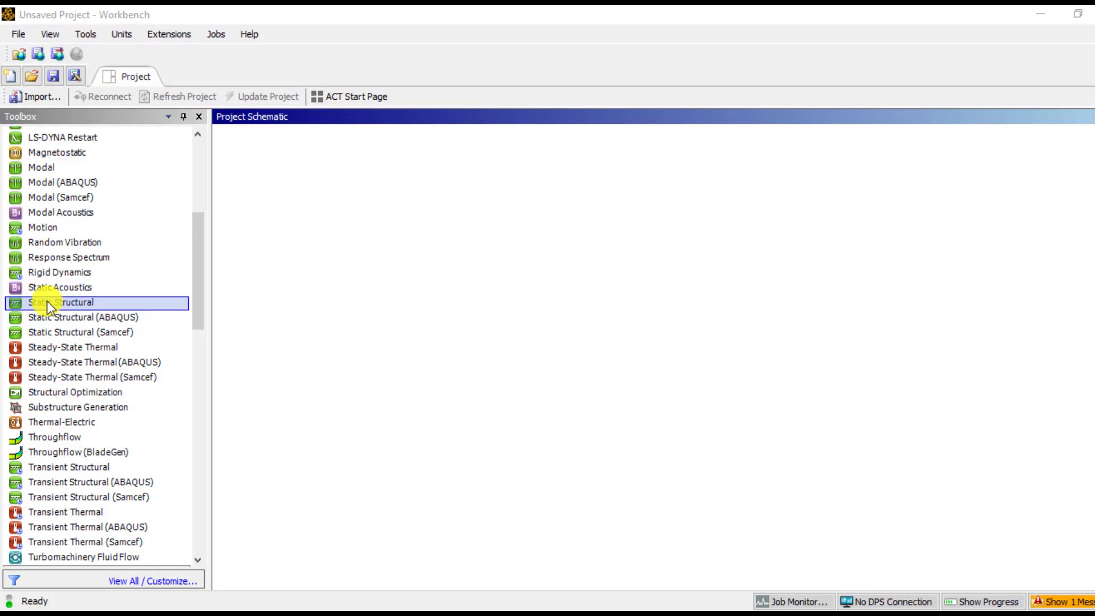
Step: Add a Static Structural system and import Flywheel.SLDPRT as its geometry
drag(47, 300, 320, 189)
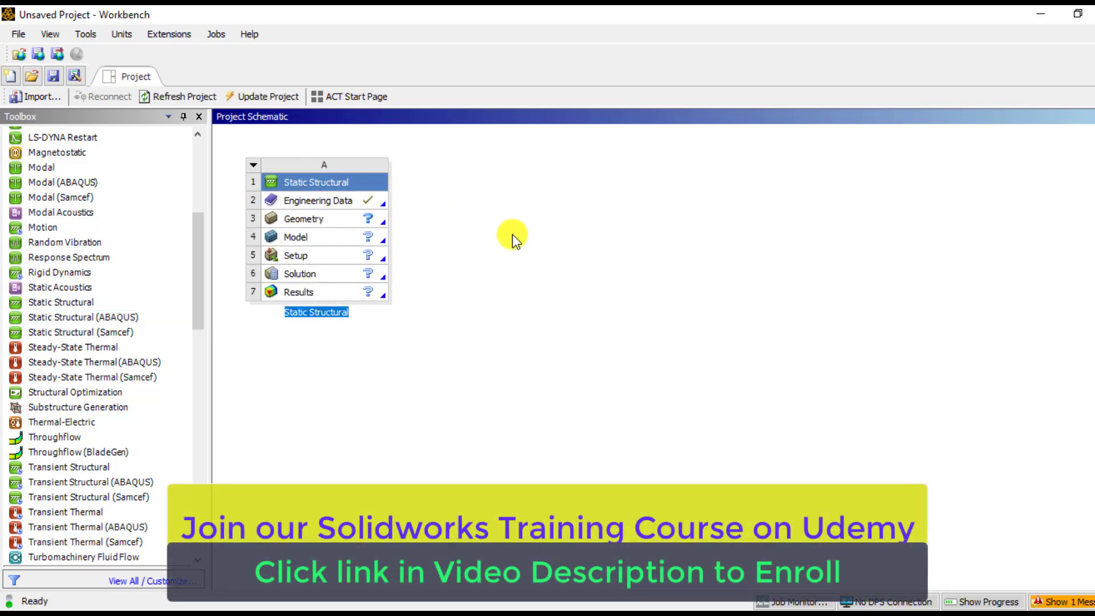
click(524, 238)
click(331, 220)
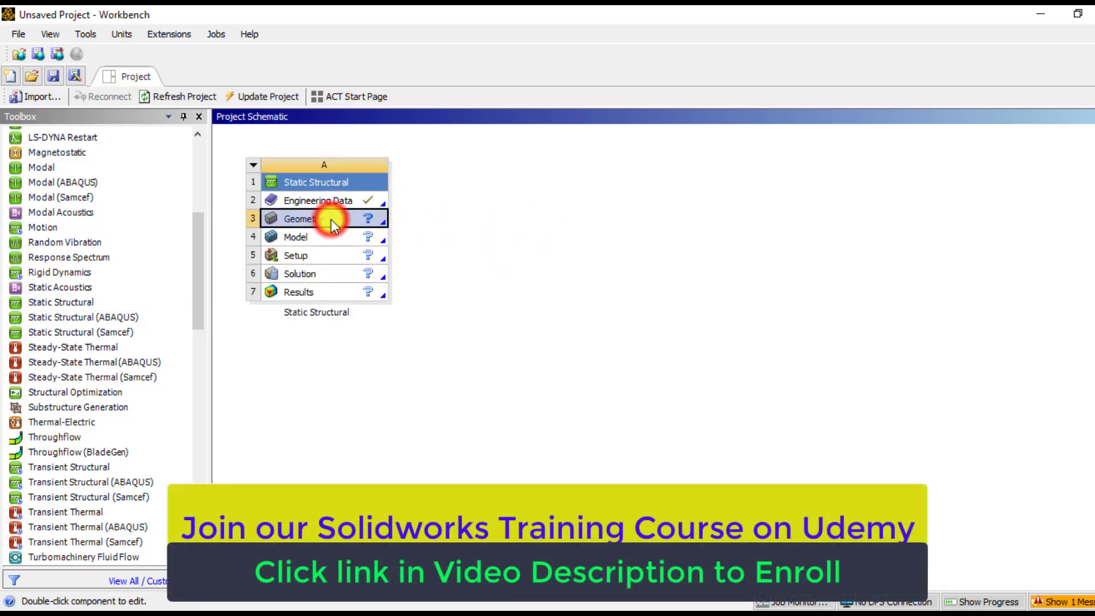
right_click(333, 225)
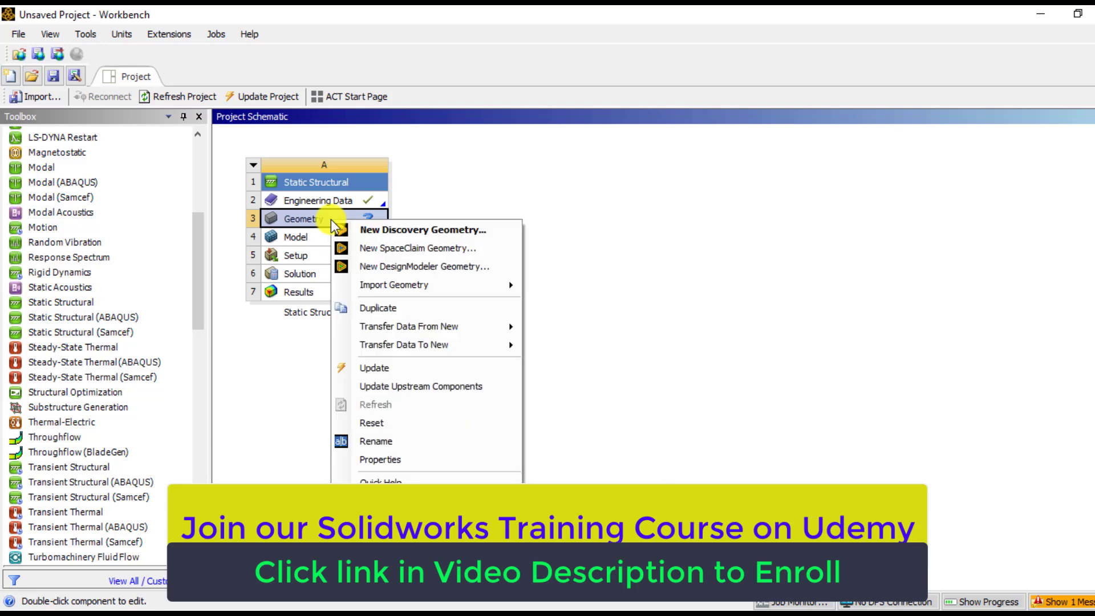
mouse_move(399, 283)
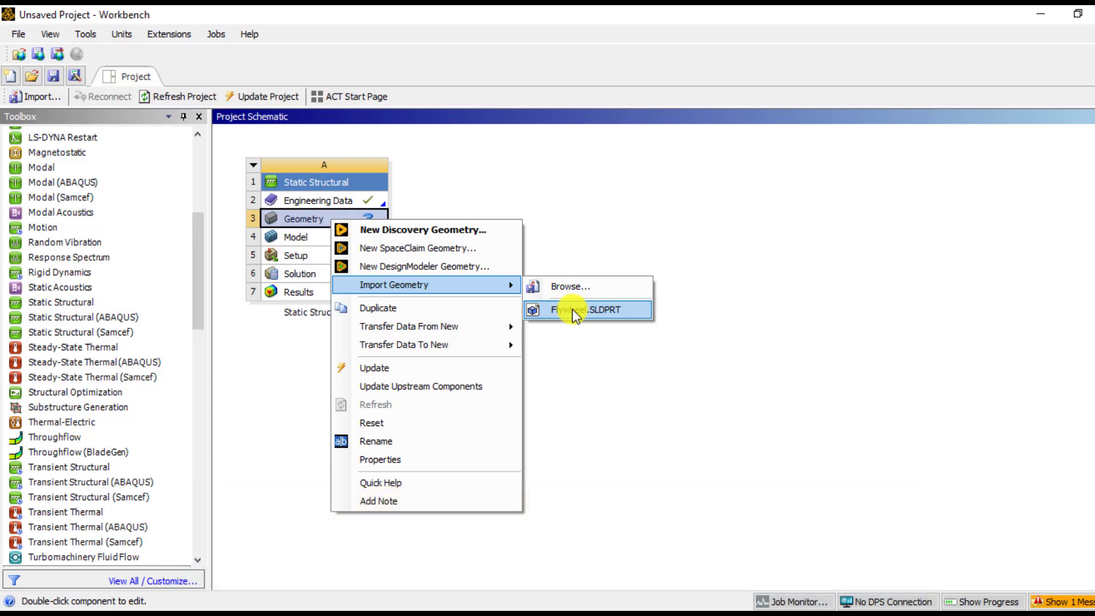
click(573, 310)
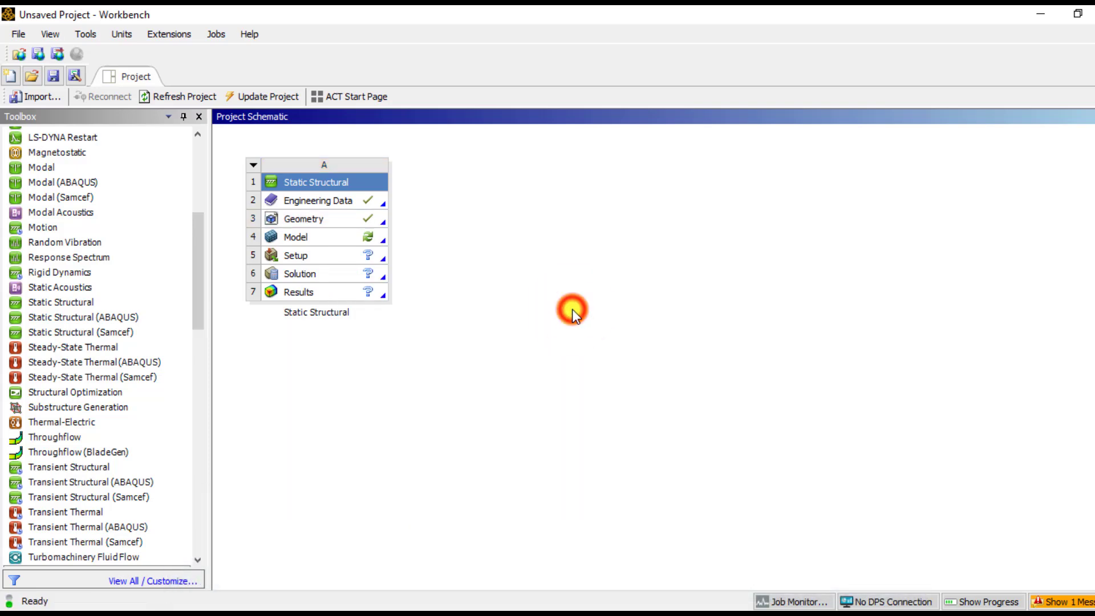
right_click(310, 241)
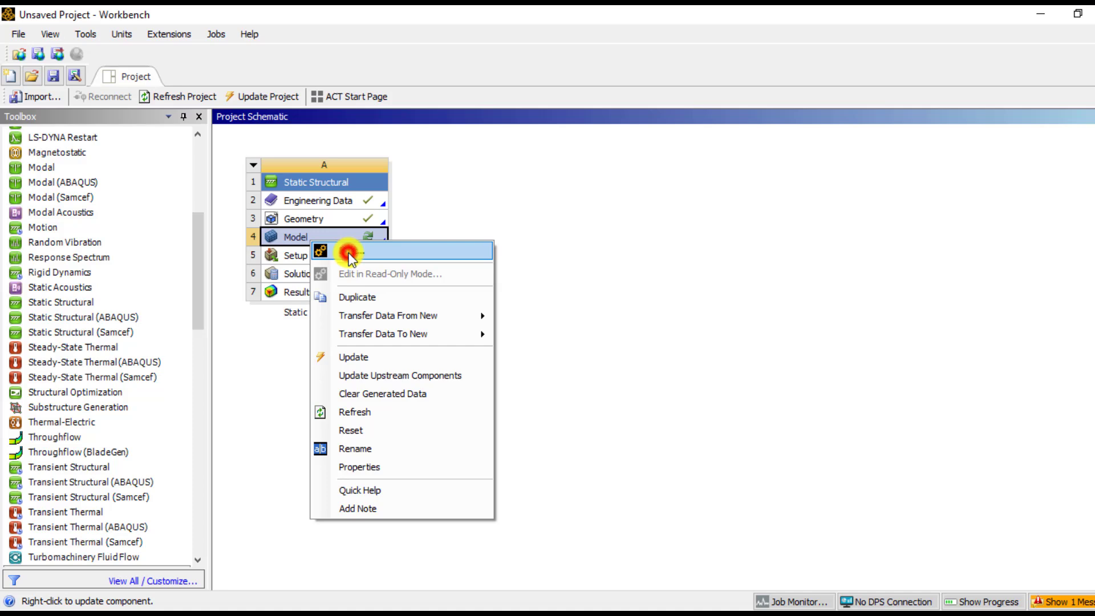
Step: Edit the model in Mechanical, then inspect the Flywheel body and its Structural Steel material
click(348, 252)
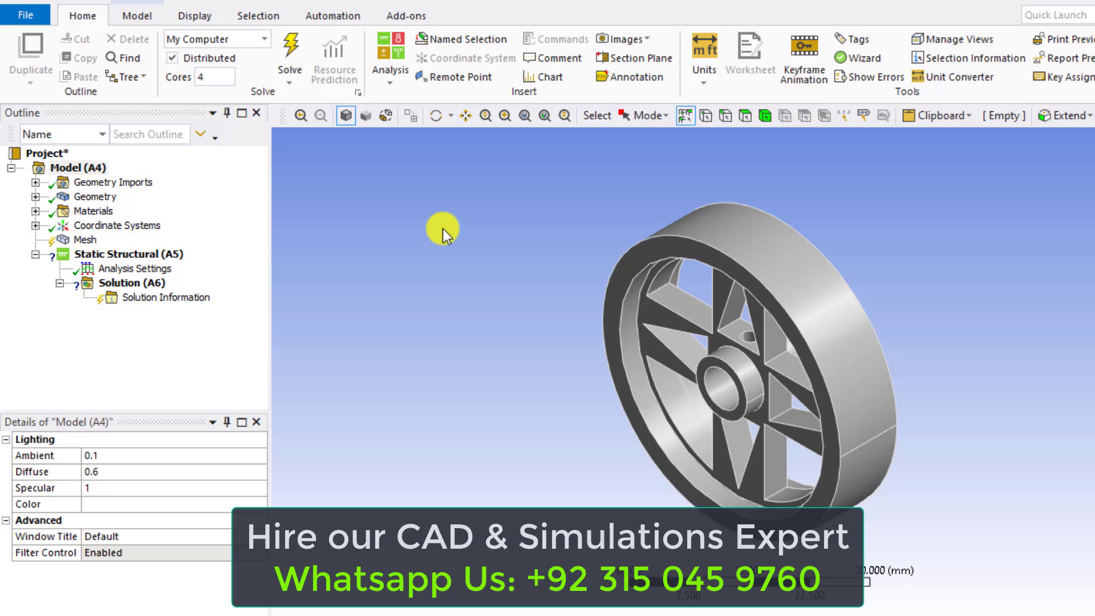
middle_drag(452, 268, 553, 340)
click(35, 197)
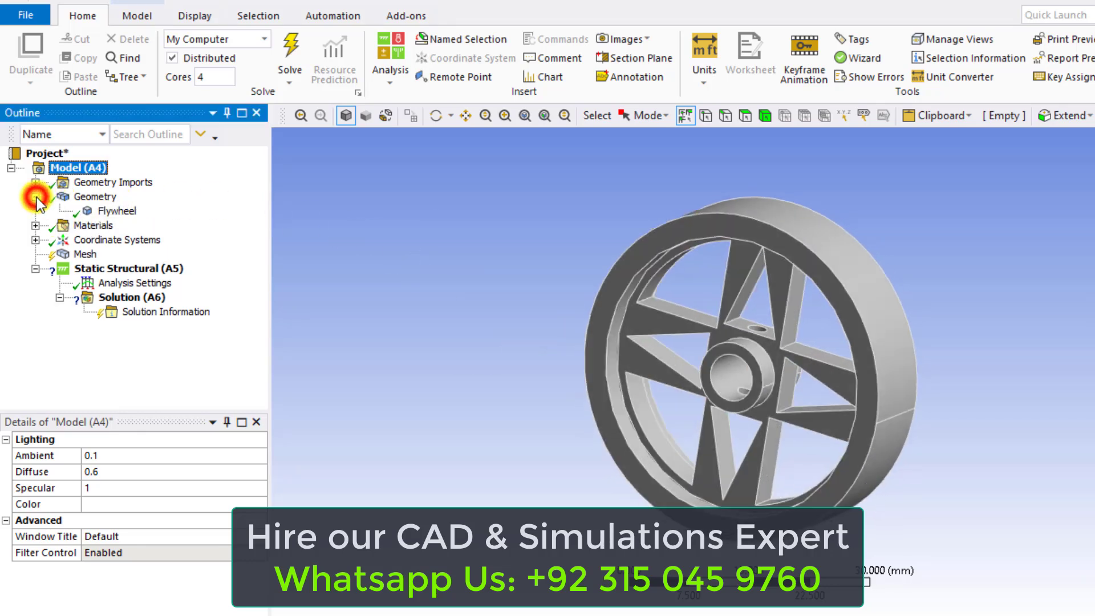
click(108, 211)
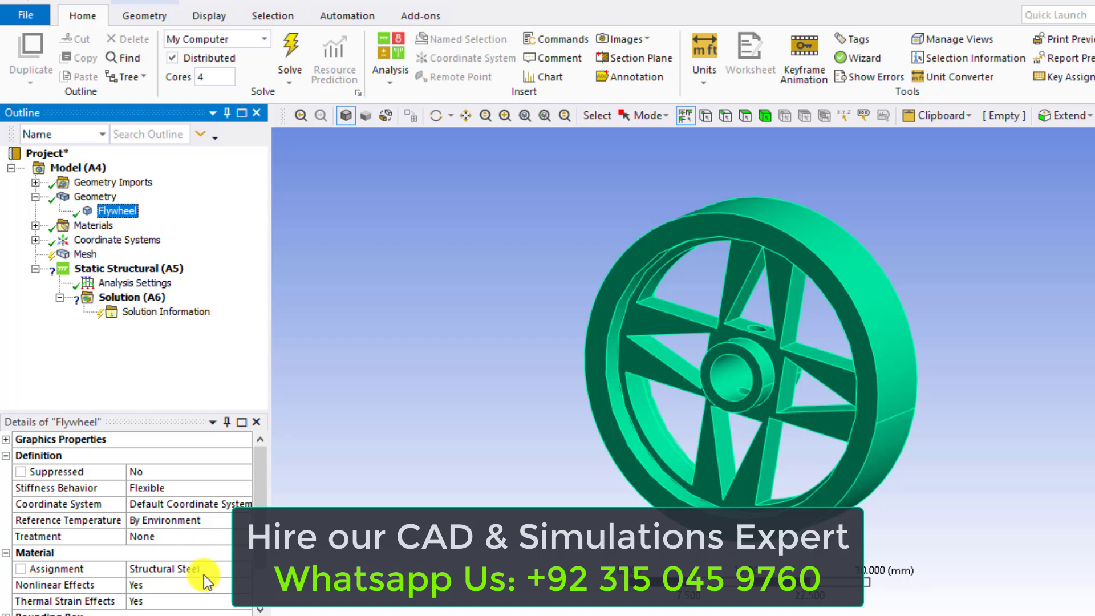
click(36, 226)
click(118, 241)
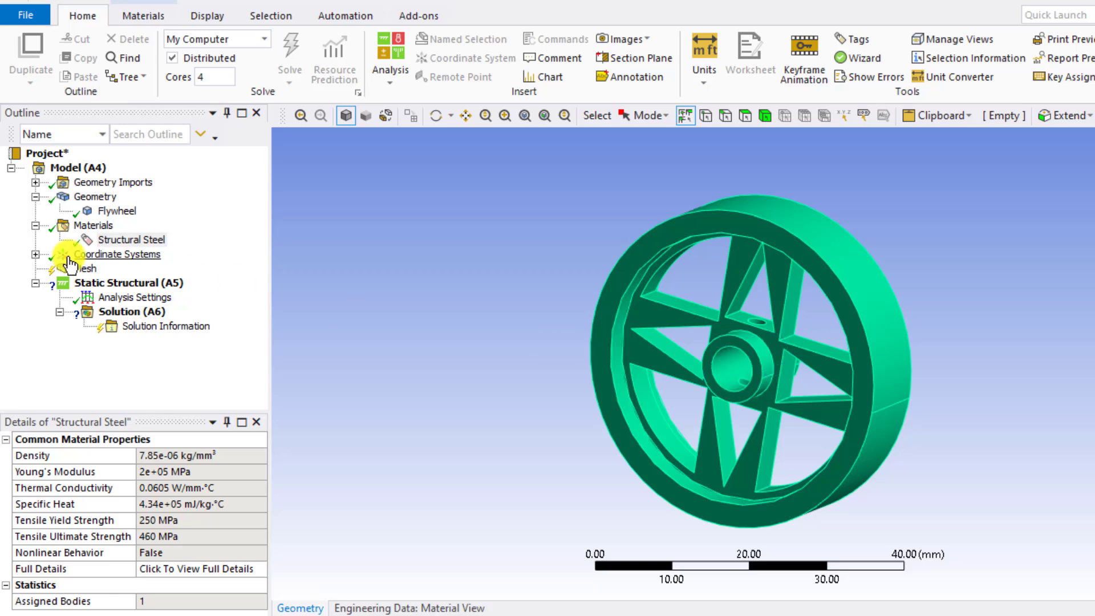
Step: Show the Global Coordinate System and select the flywheel hub's inner bore face
click(36, 255)
click(145, 268)
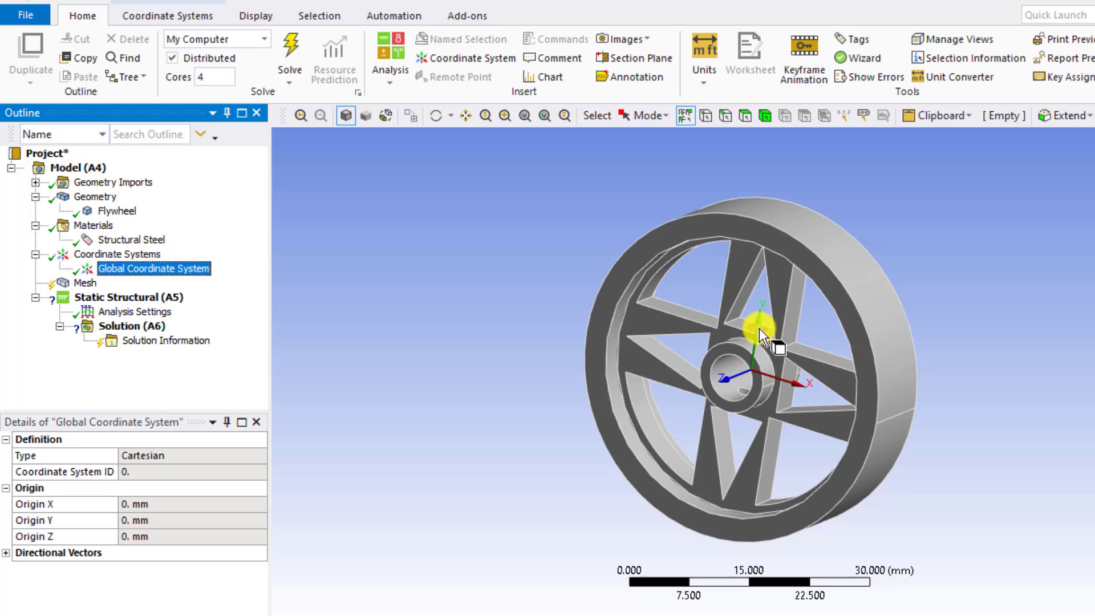
scroll(754, 422, down, 1)
scroll(754, 418, up, 4)
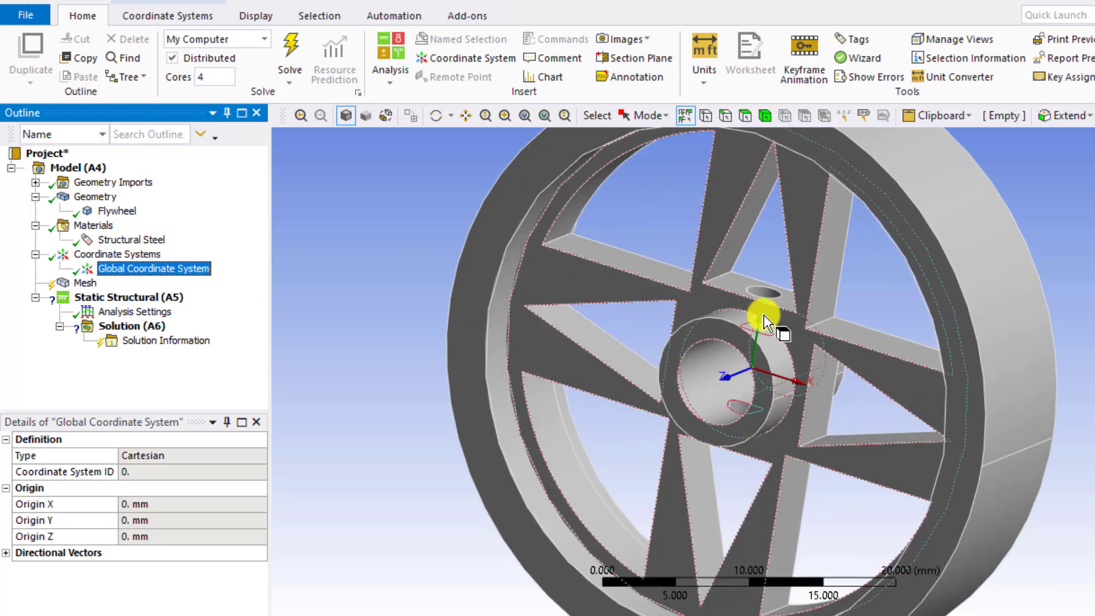
click(701, 378)
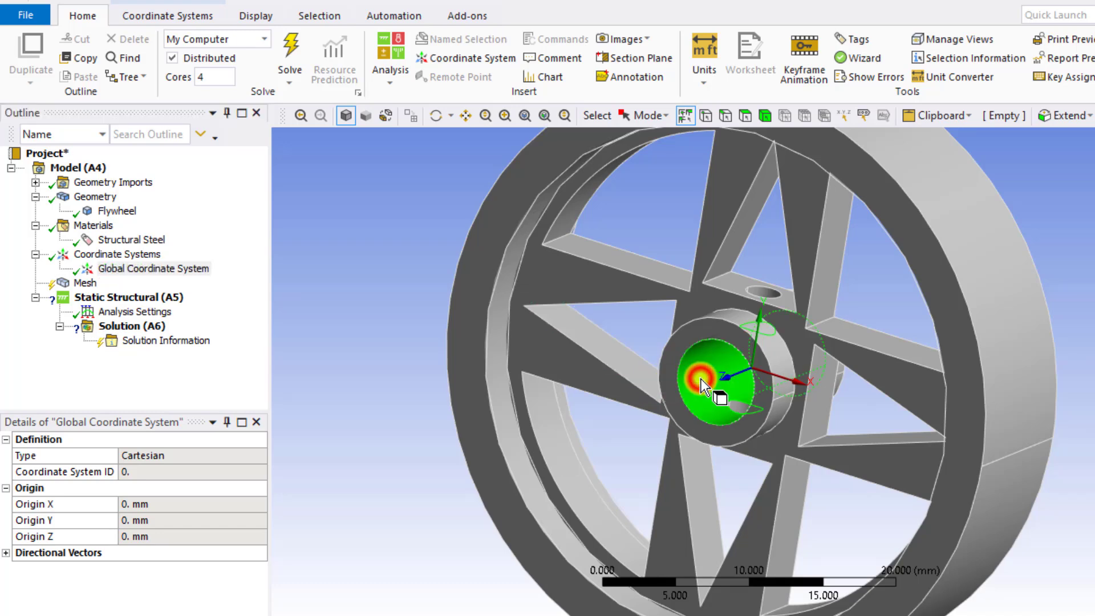
click(351, 429)
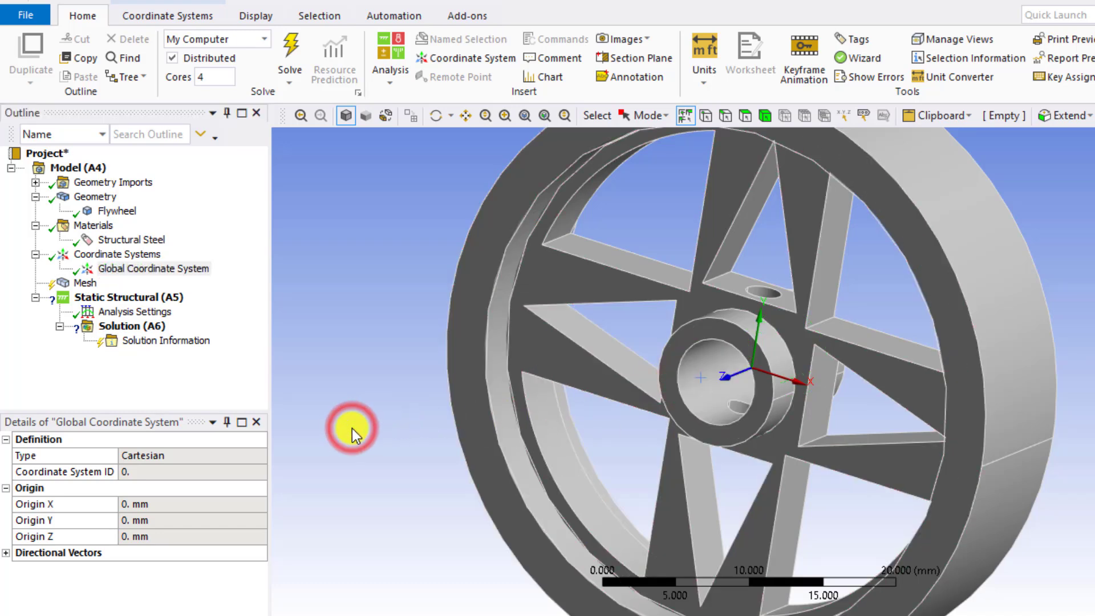
click(702, 391)
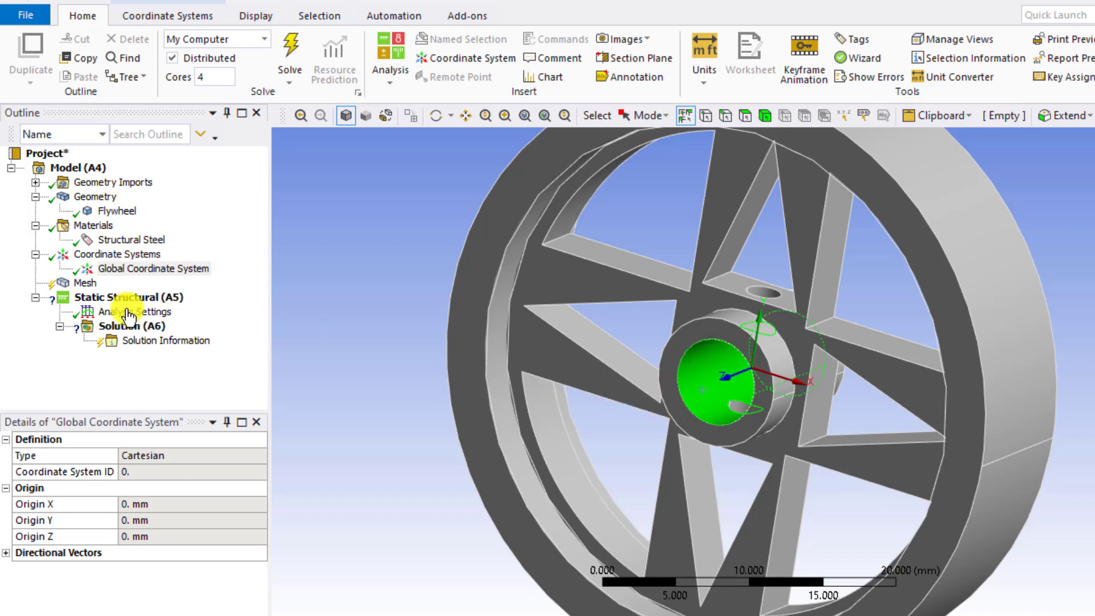
Step: Insert a new coordinate system at the hub bore and set its type to Cylindrical
right_click(117, 259)
mouse_move(180, 268)
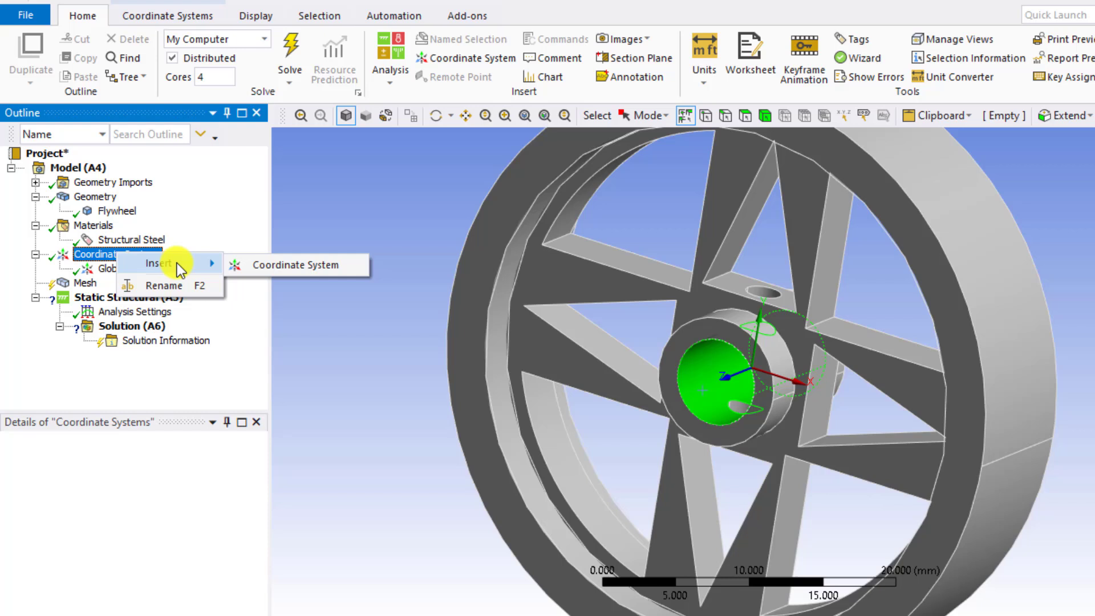
click(284, 265)
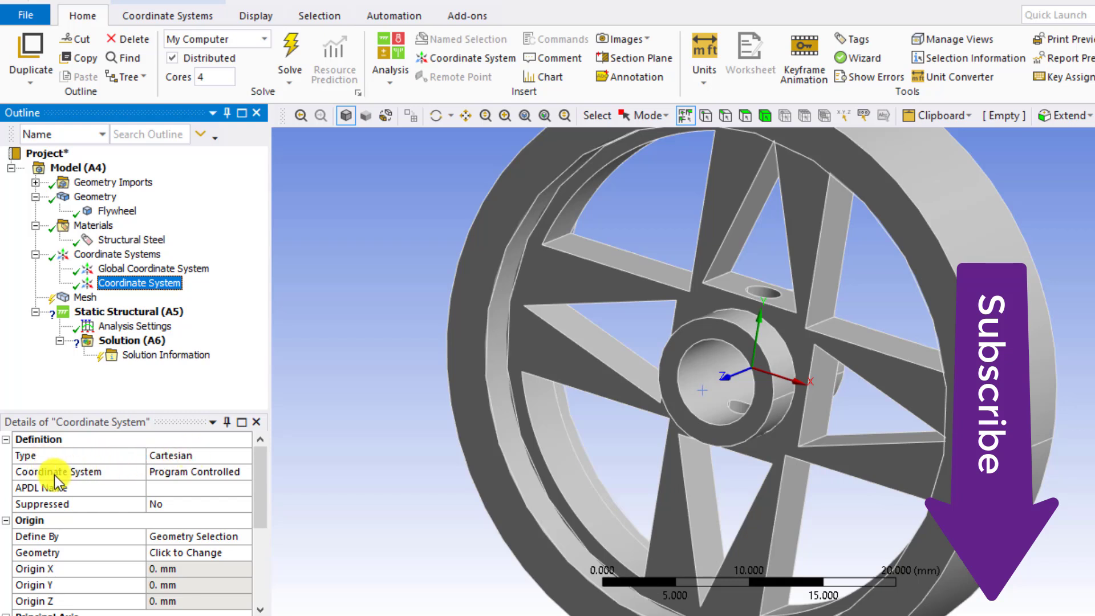
click(207, 456)
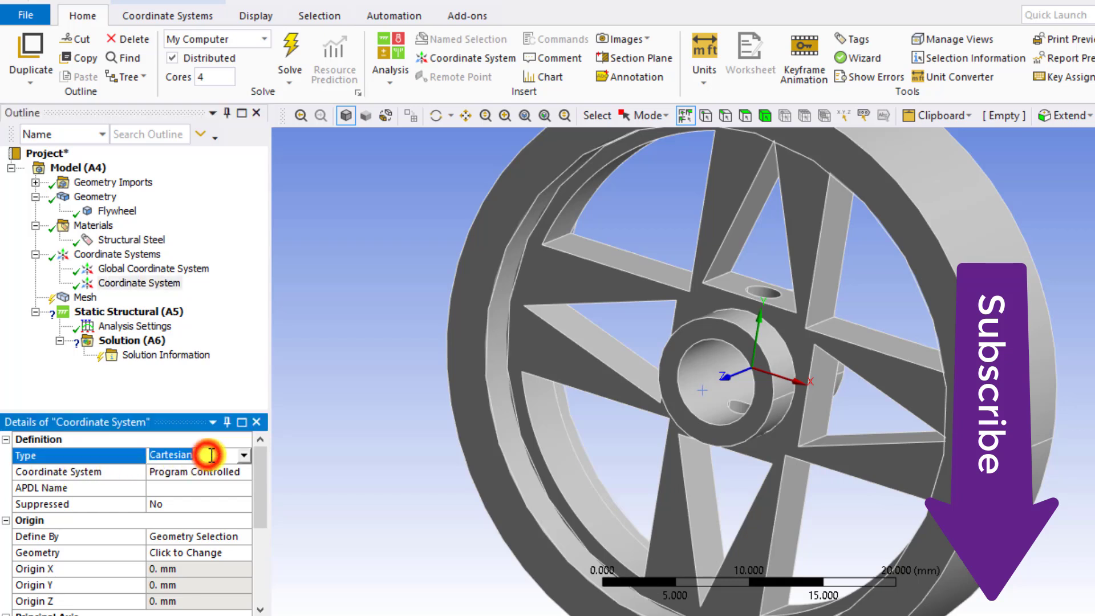
click(244, 456)
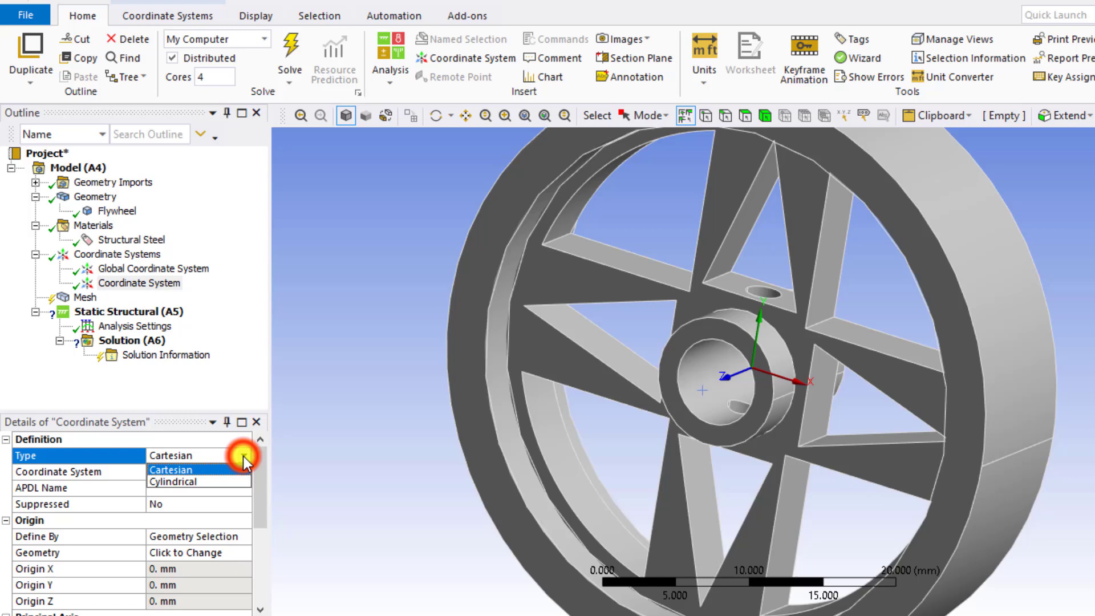
click(181, 482)
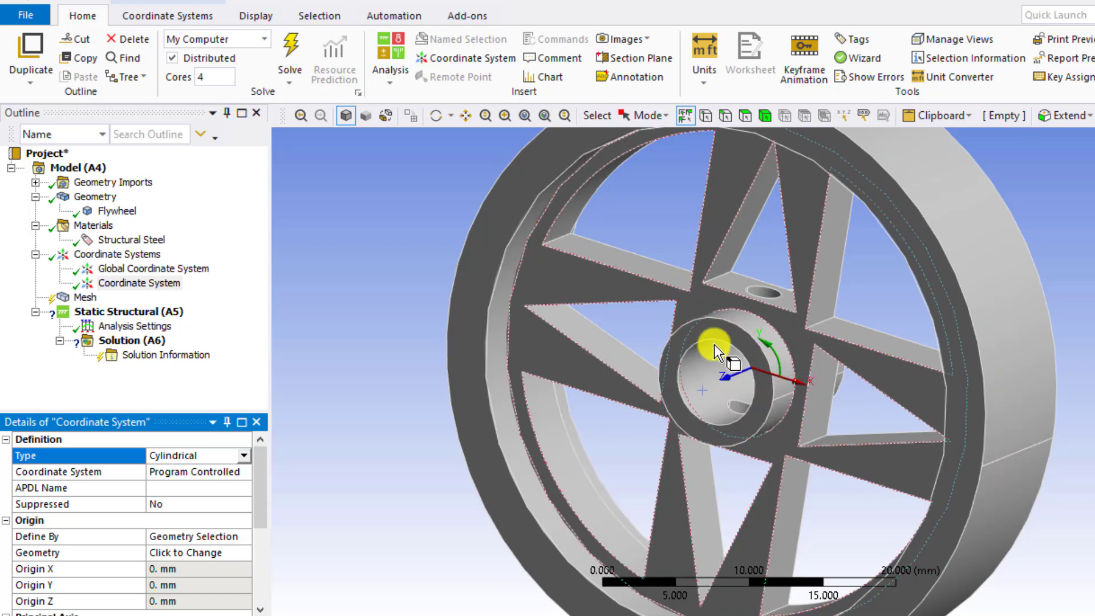
Step: Clear the face selection and rename the new coordinate system to CS1
scroll(782, 365, up, 4)
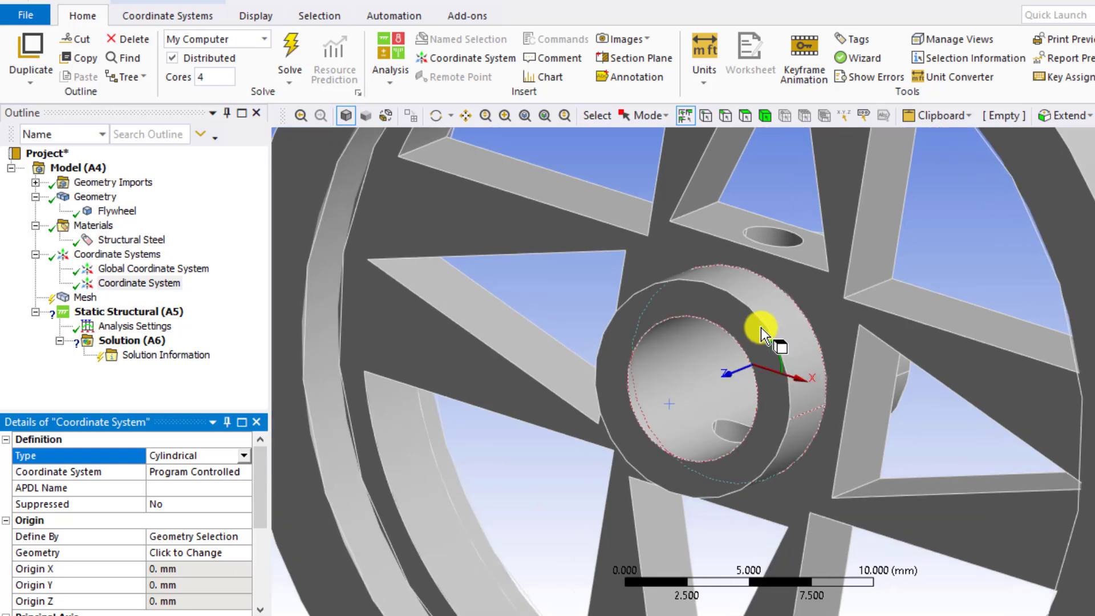
scroll(770, 358, down, 4)
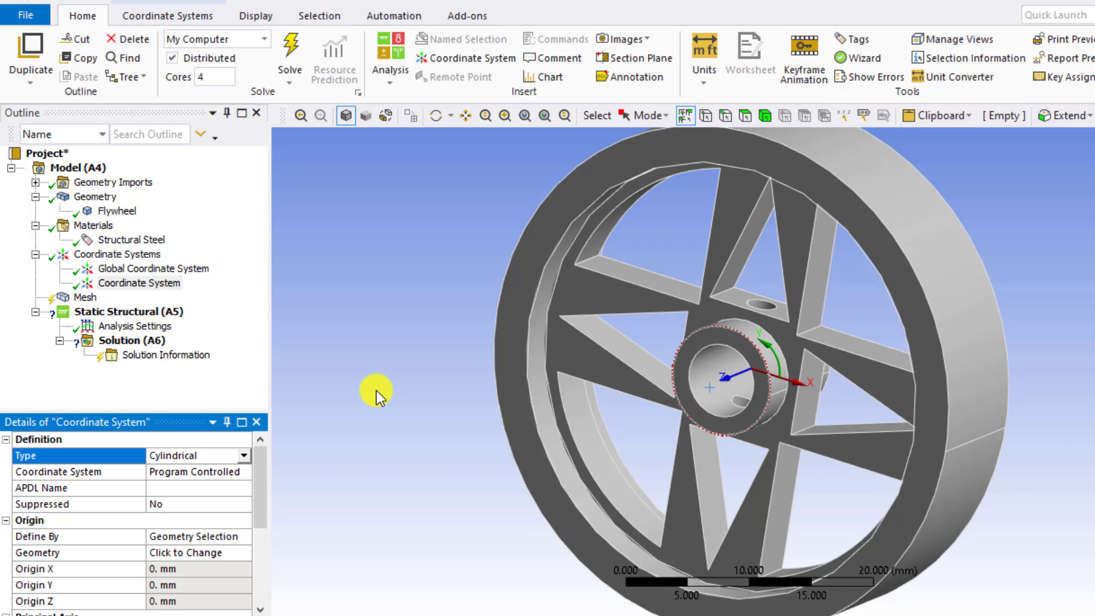
click(357, 396)
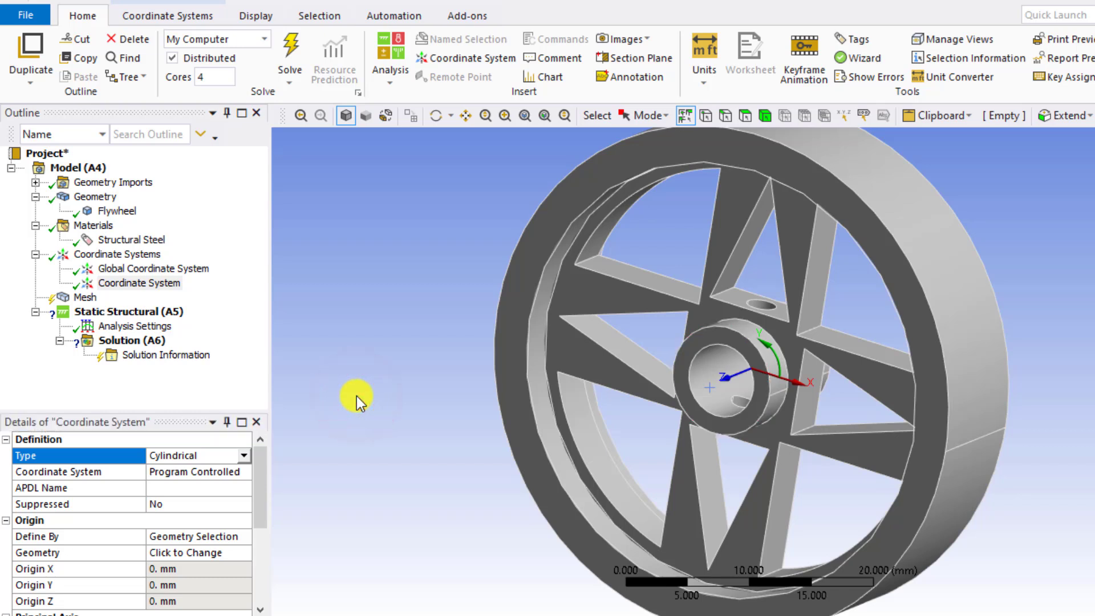
click(107, 283)
right_click(107, 284)
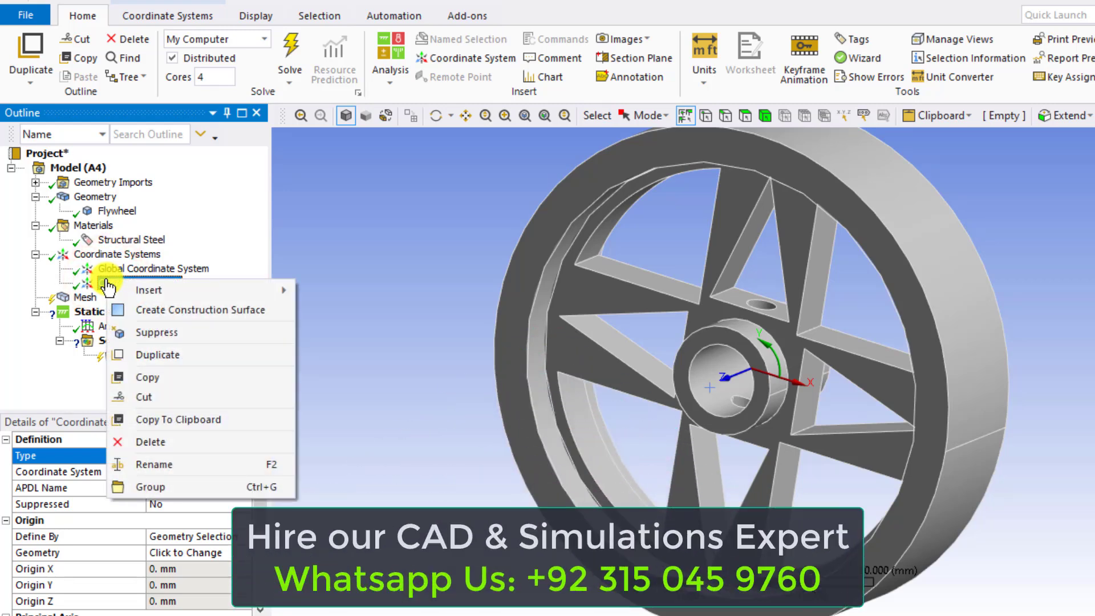
click(157, 465)
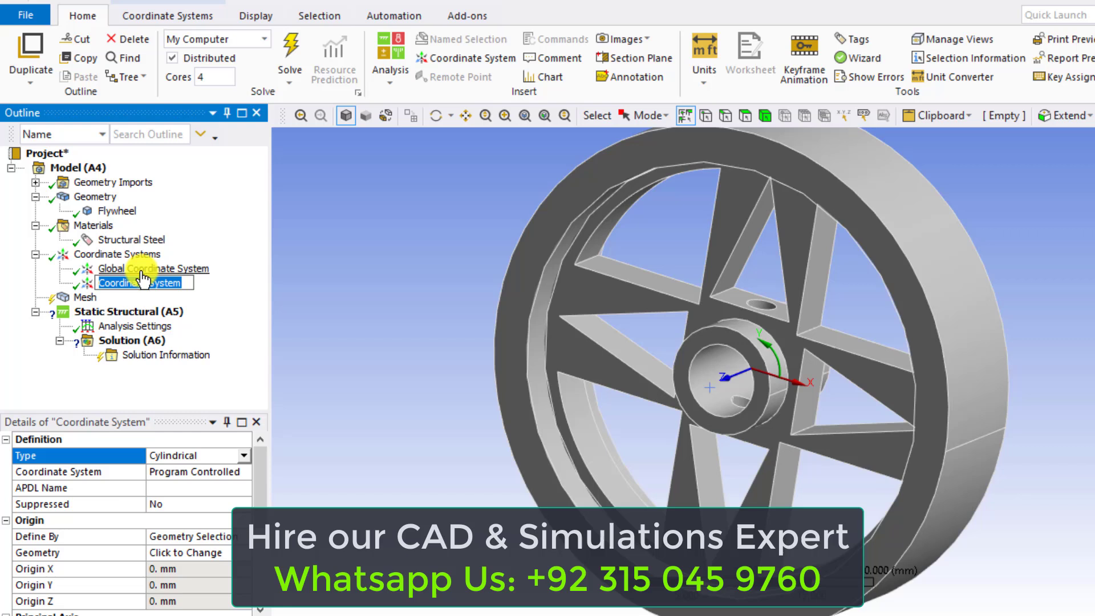
text(CS1)
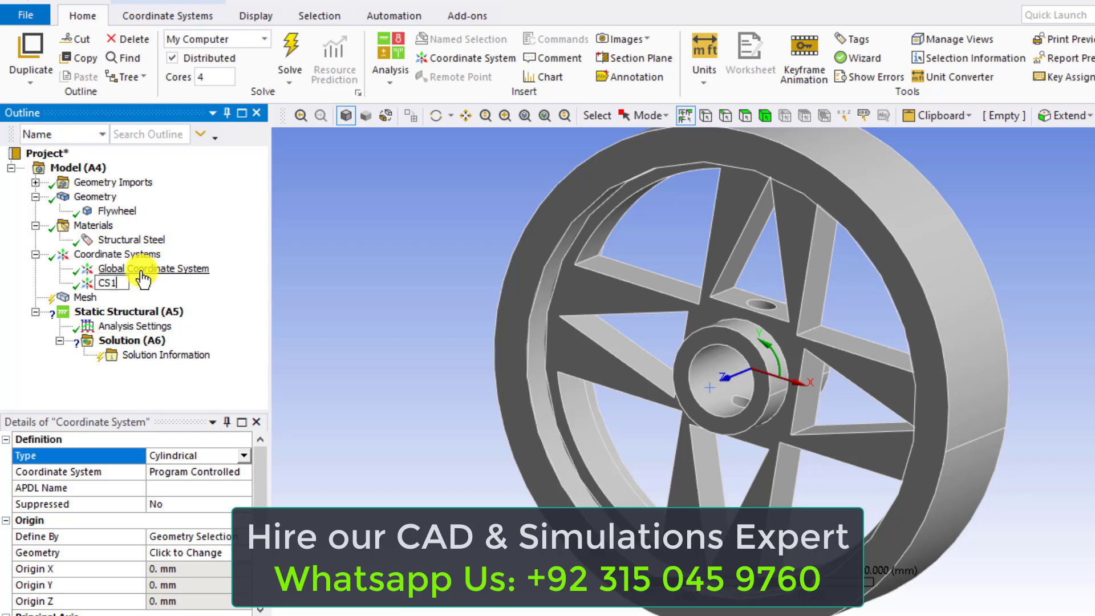
click(417, 279)
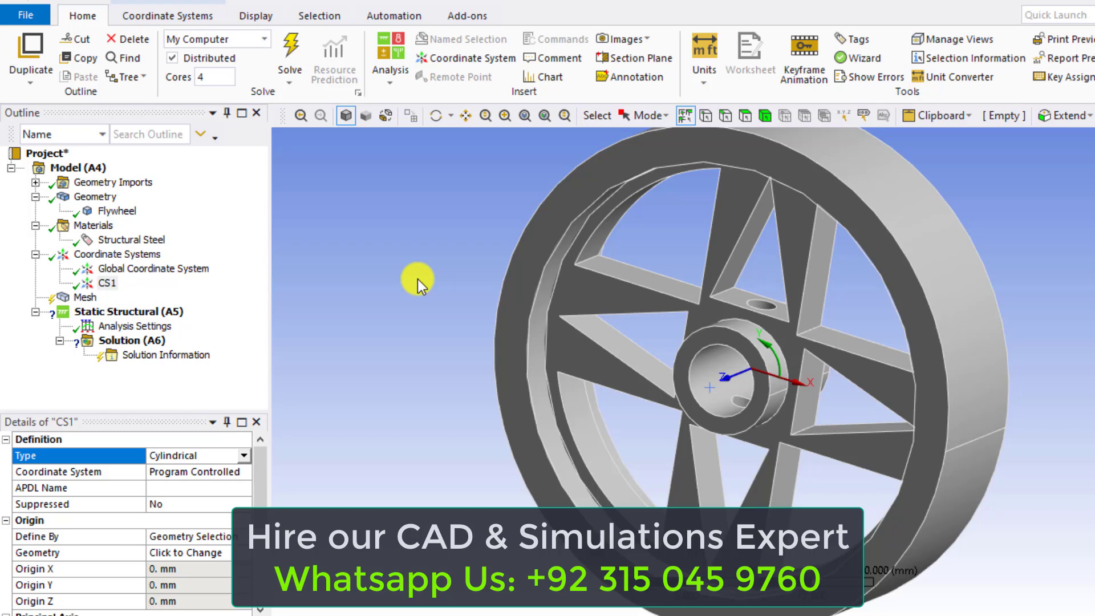
Step: Show the Static Structural details and confirm rotational velocity units are RPM
click(126, 313)
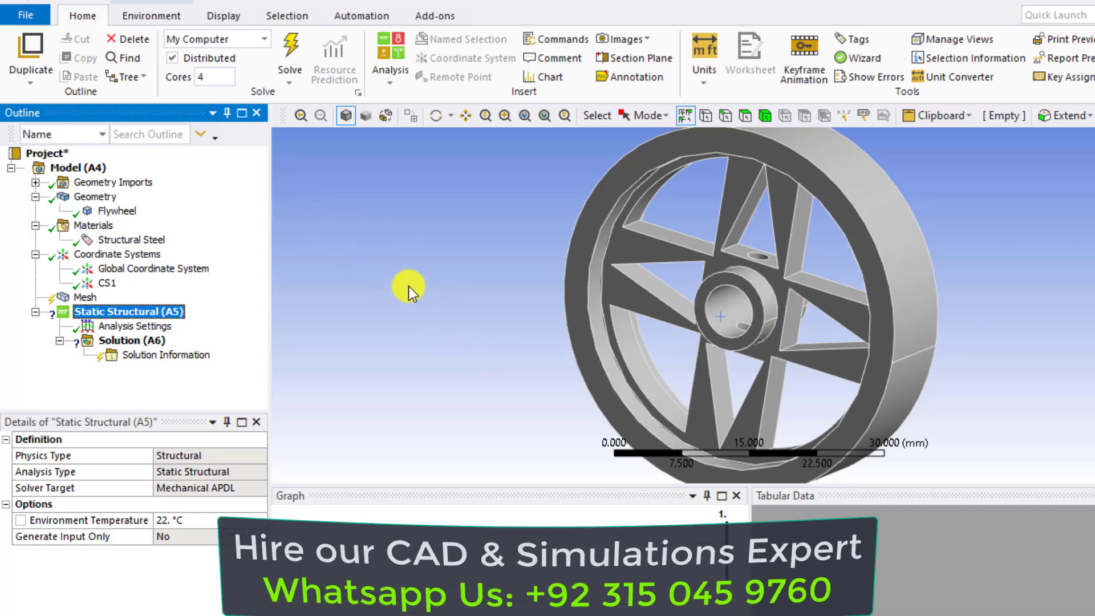
click(702, 80)
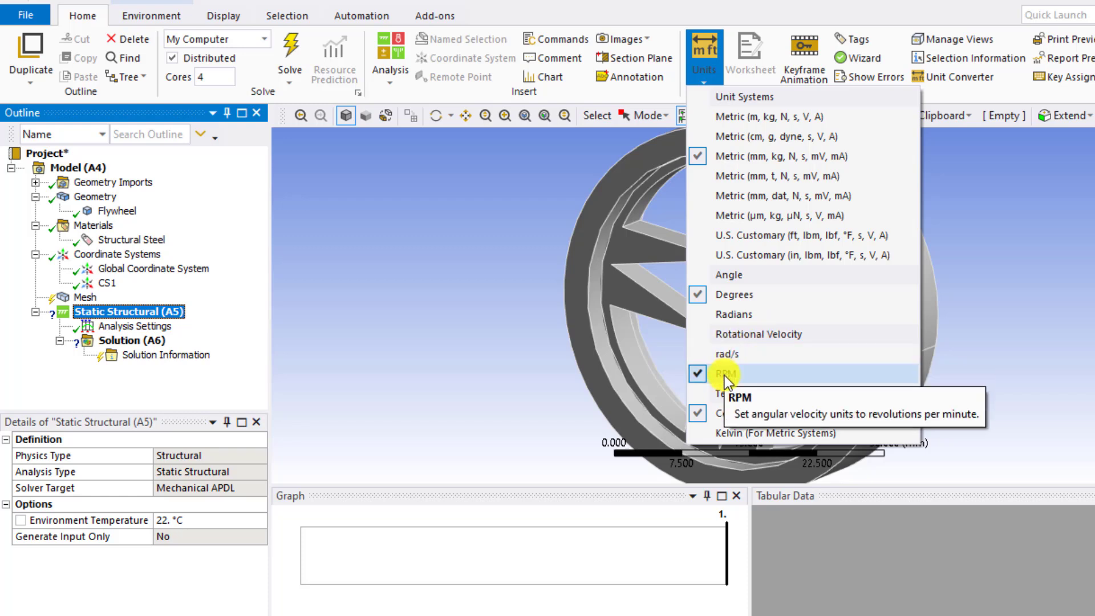
click(482, 363)
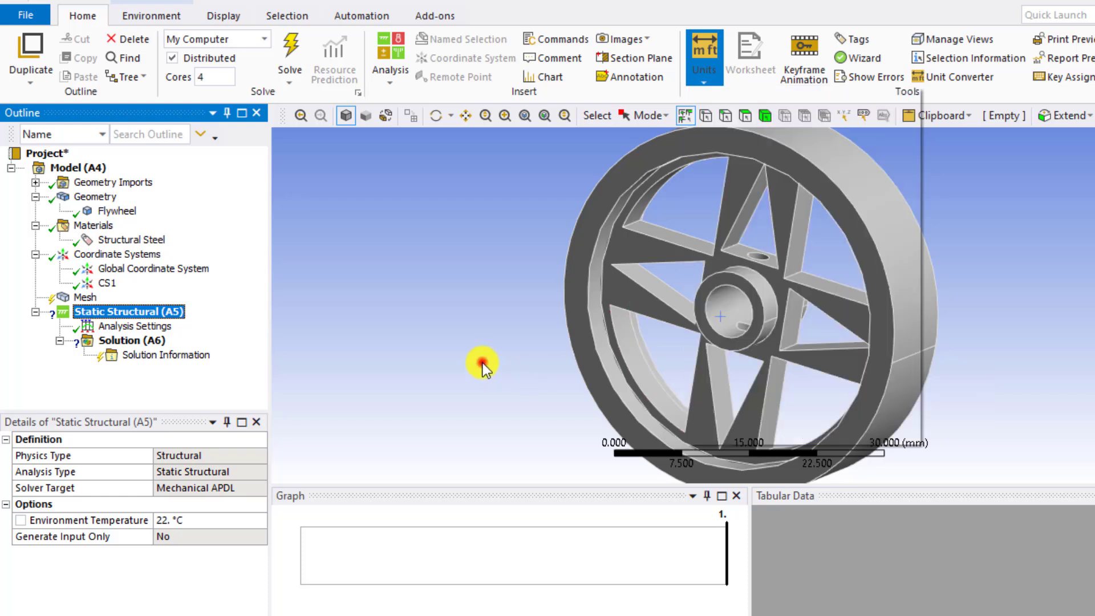
Step: Insert a Rotational Velocity load on Static Structural, applied to the whole flywheel body
click(127, 313)
right_click(128, 313)
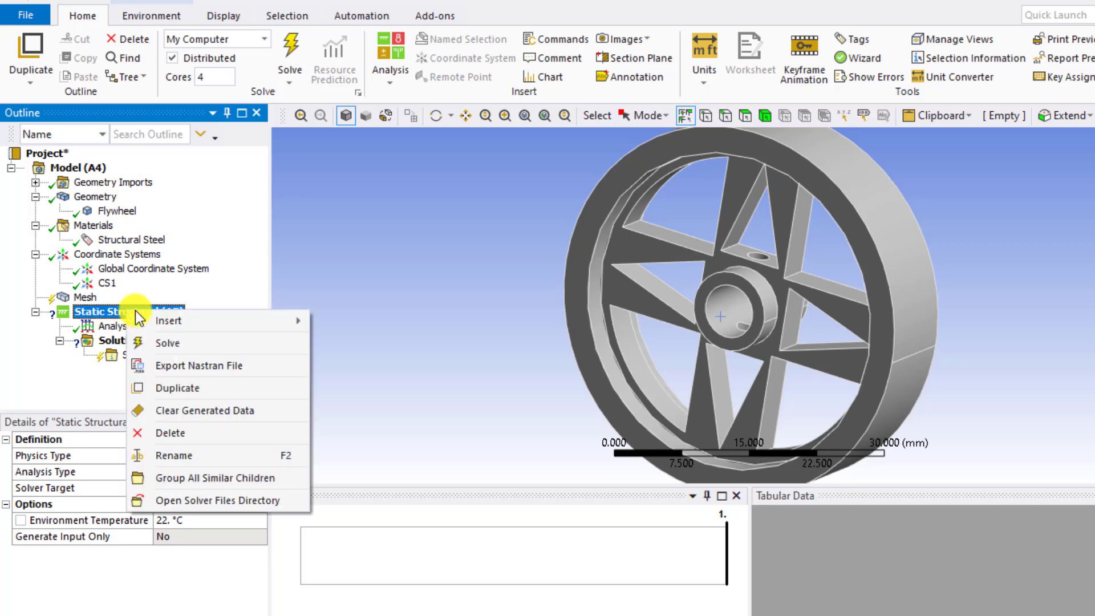
mouse_move(172, 325)
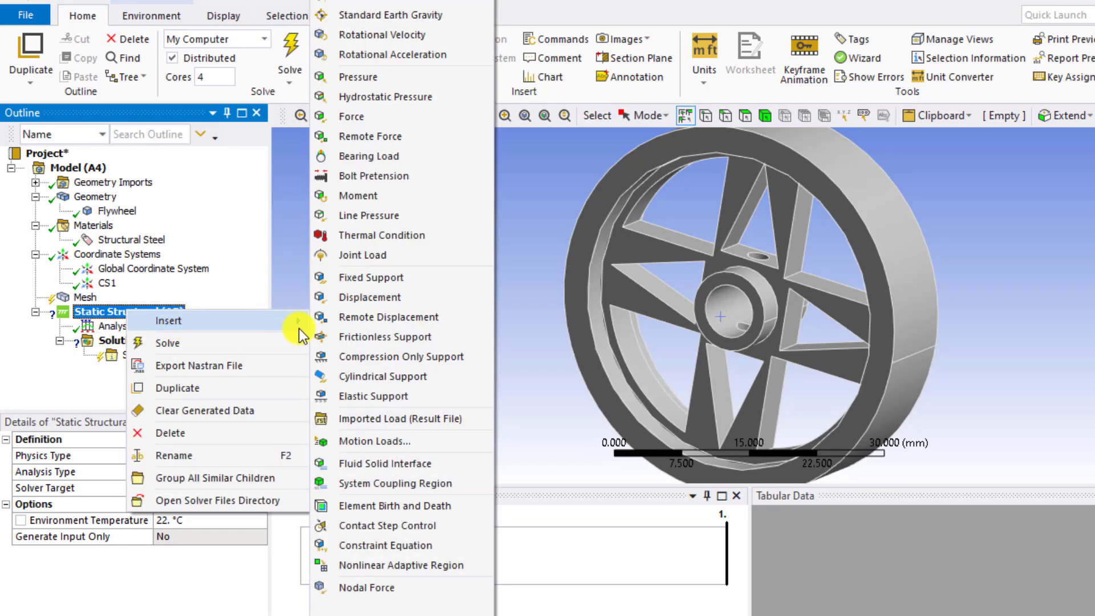
click(399, 36)
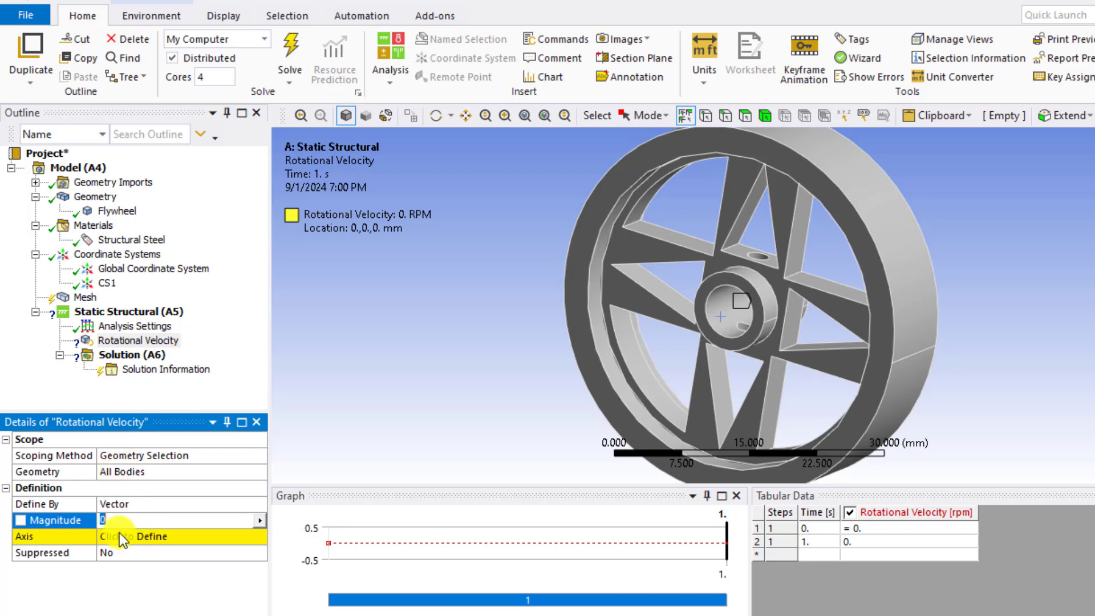
click(137, 471)
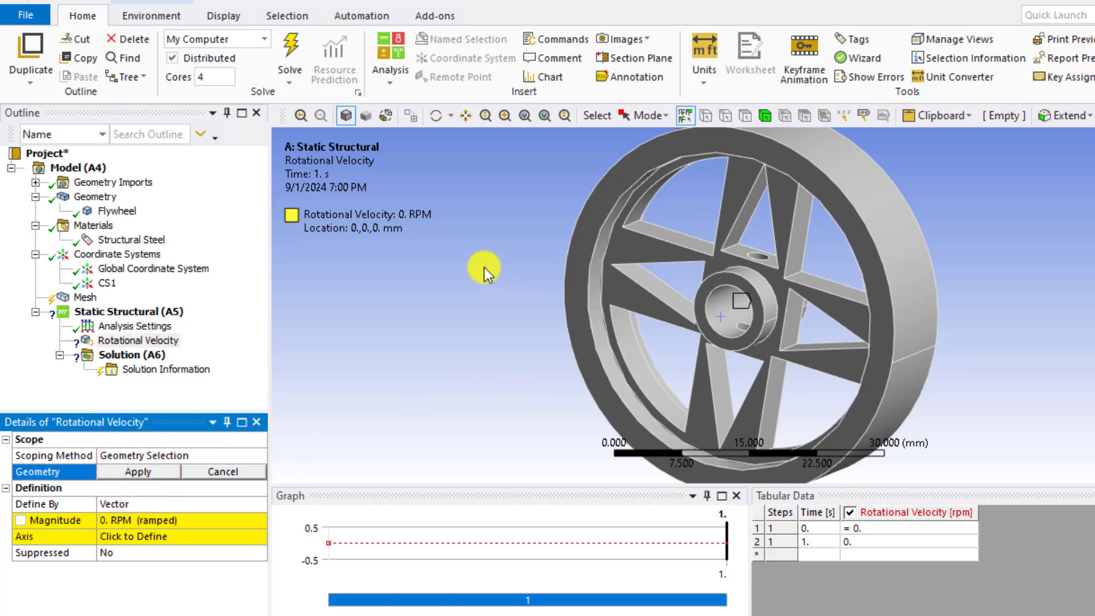
click(766, 115)
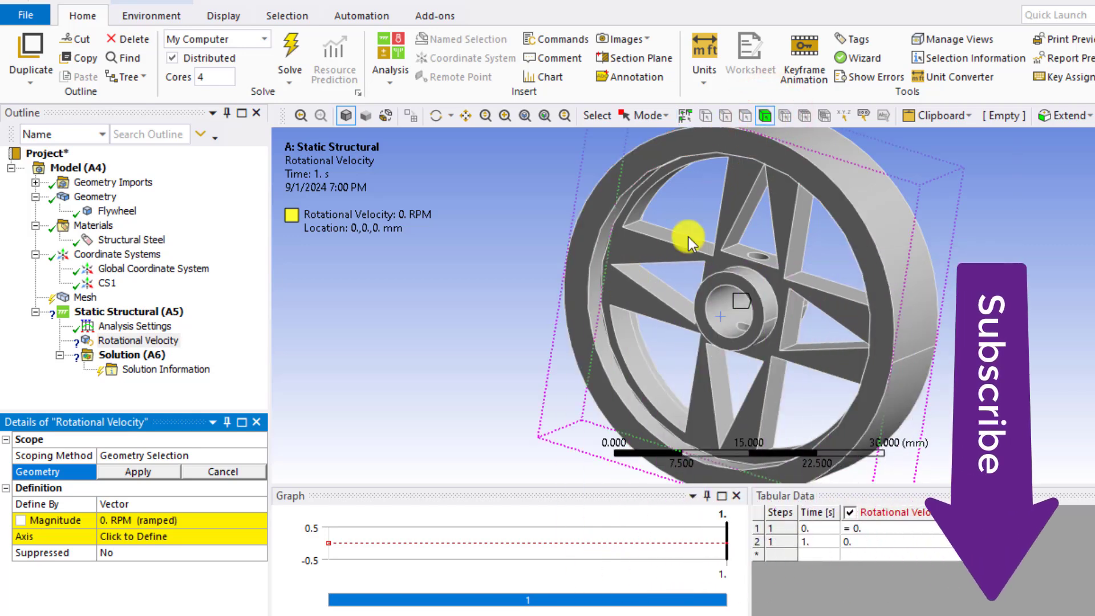
click(632, 288)
click(138, 476)
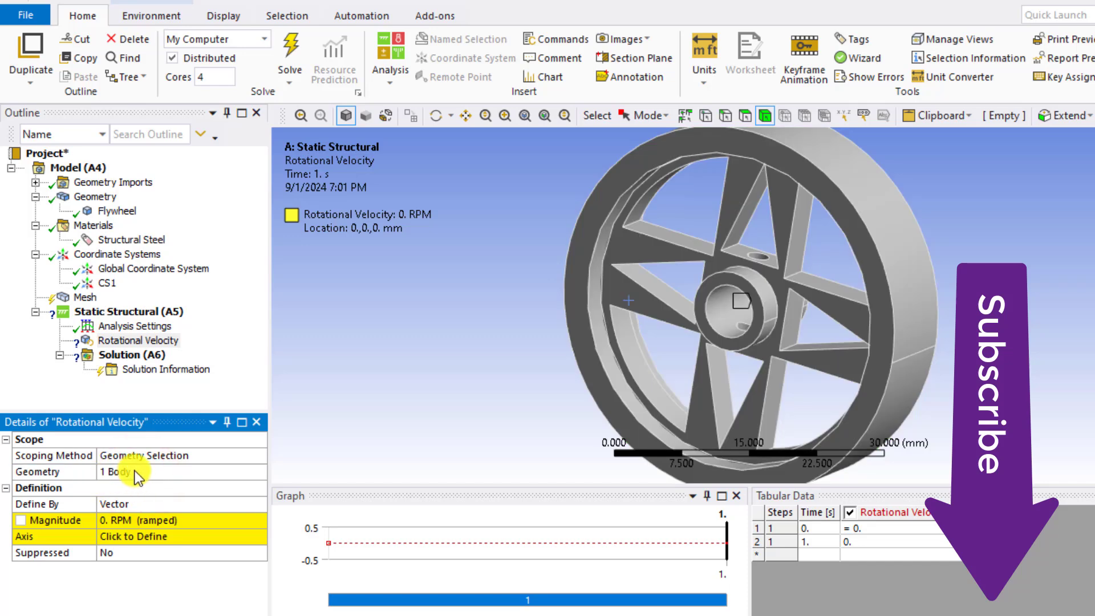
Step: Set the rotational velocity magnitude to 20000 with its axis on the hub's cylindrical face
click(112, 525)
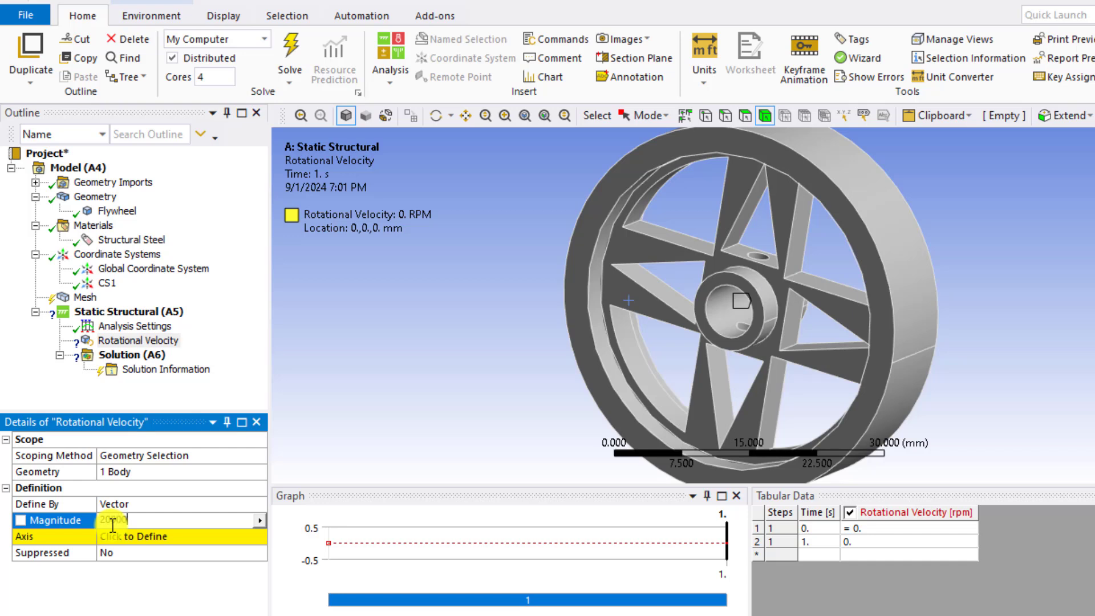
text(20000)
click(124, 538)
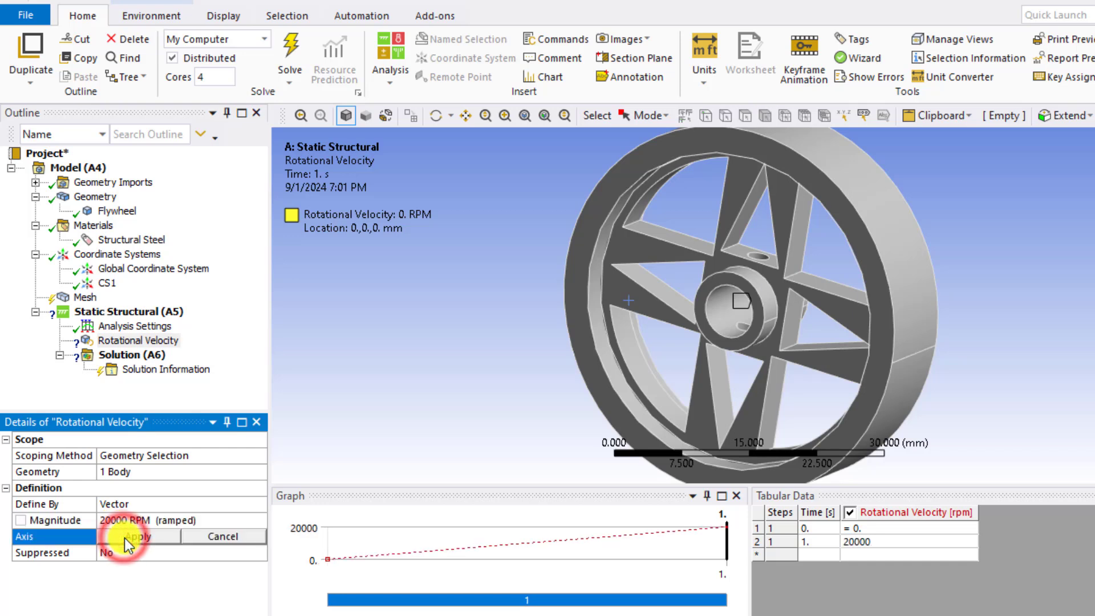
click(721, 319)
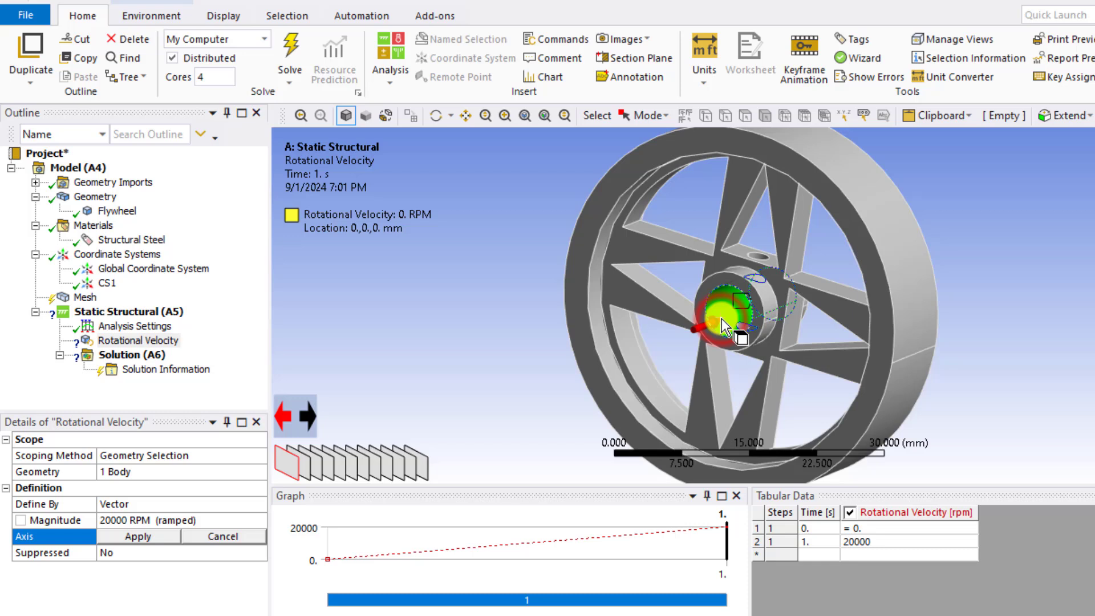
click(133, 537)
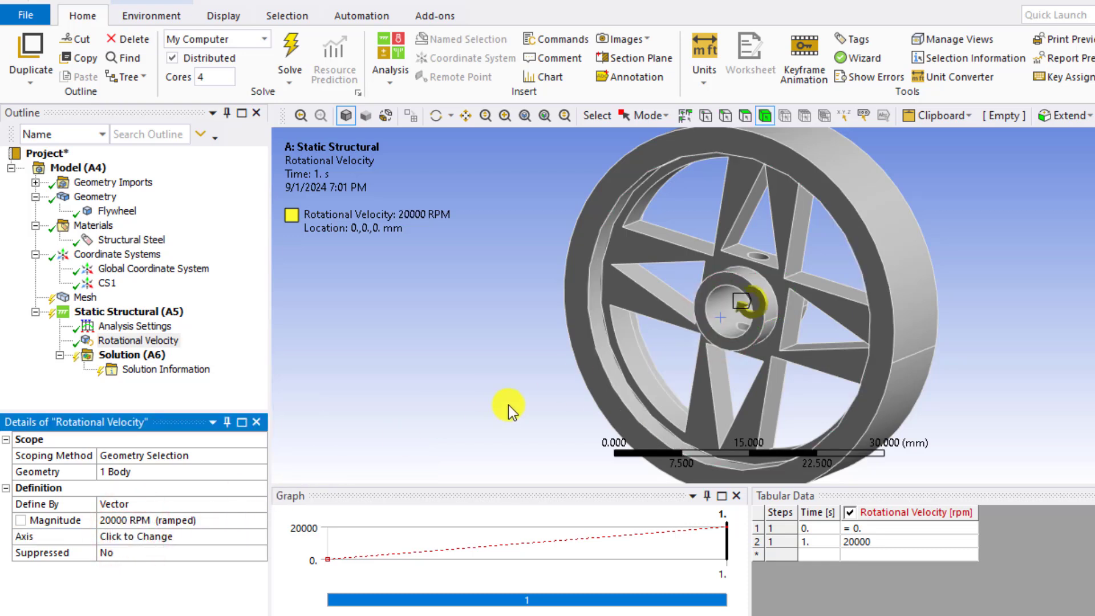
Step: Change the rotational velocity's Tabular Data end value to -20000 RPM
middle_drag(505, 403, 533, 371)
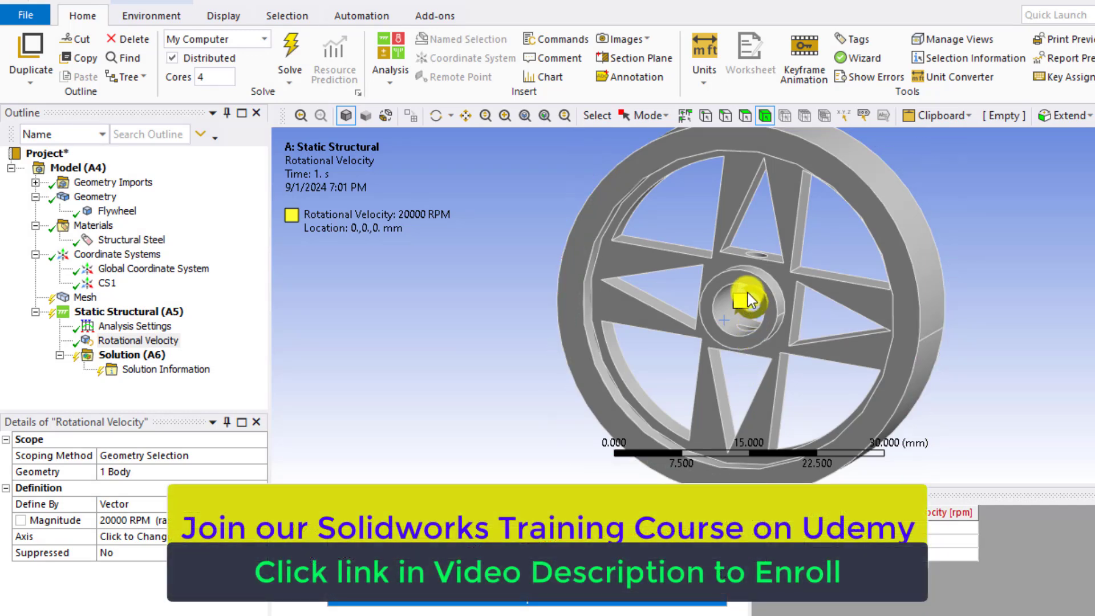
middle_drag(747, 292, 751, 301)
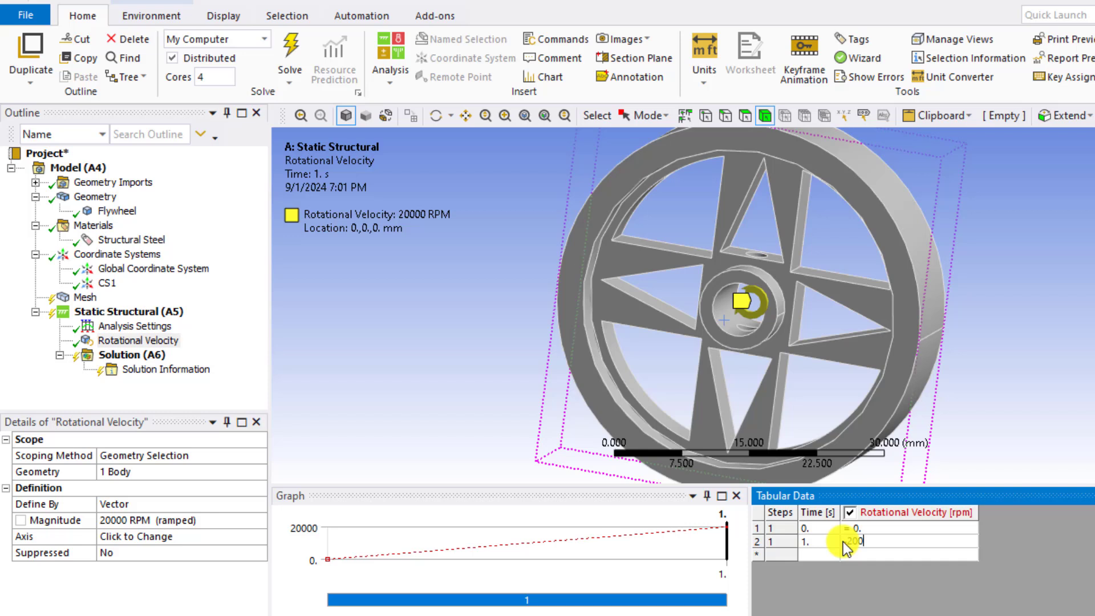
text(-20000)
key(Return)
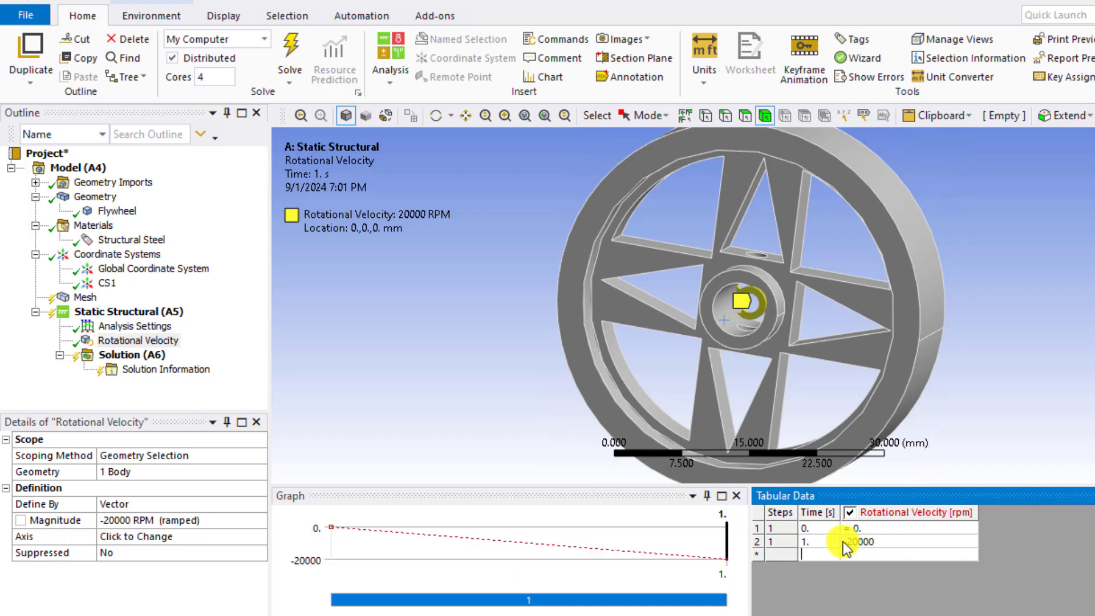
click(484, 345)
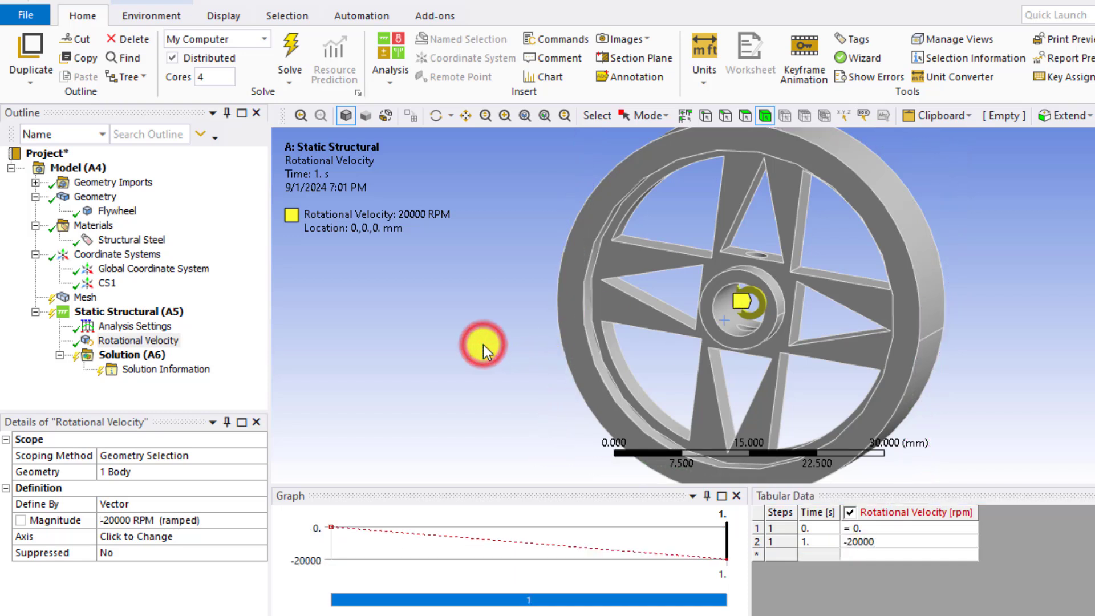
click(136, 358)
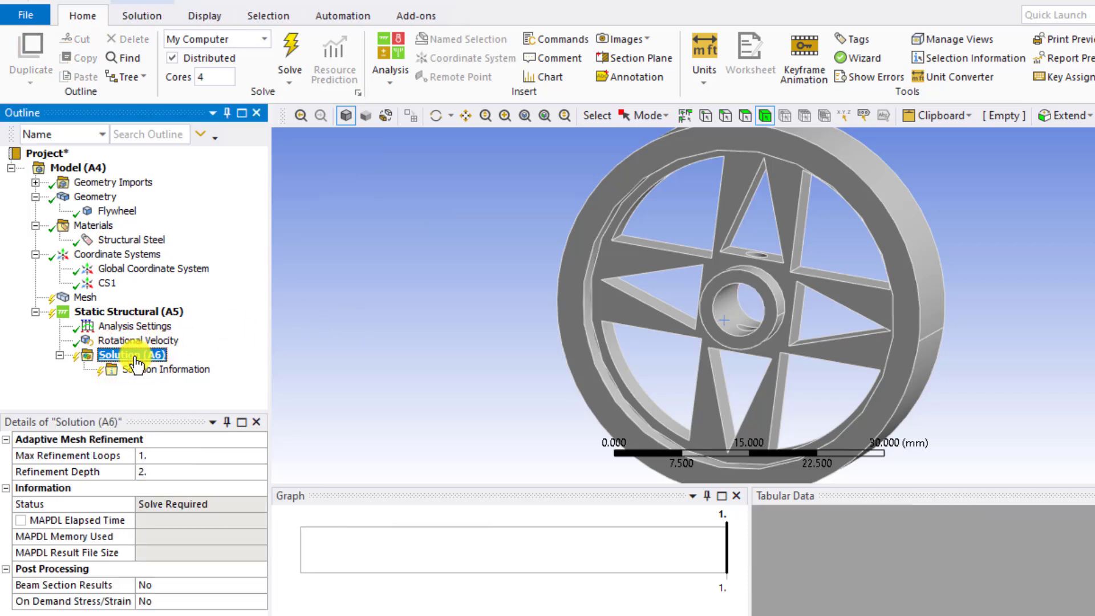
Step: Dismiss the Solution context menu without inserting anything and show CS1's axes
right_click(136, 363)
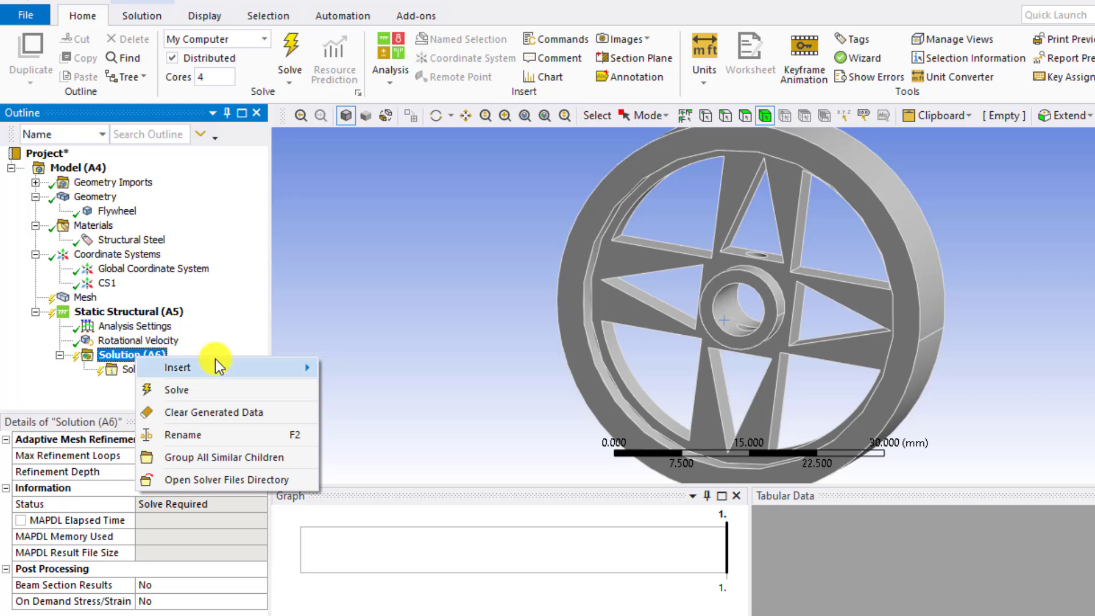
mouse_move(314, 358)
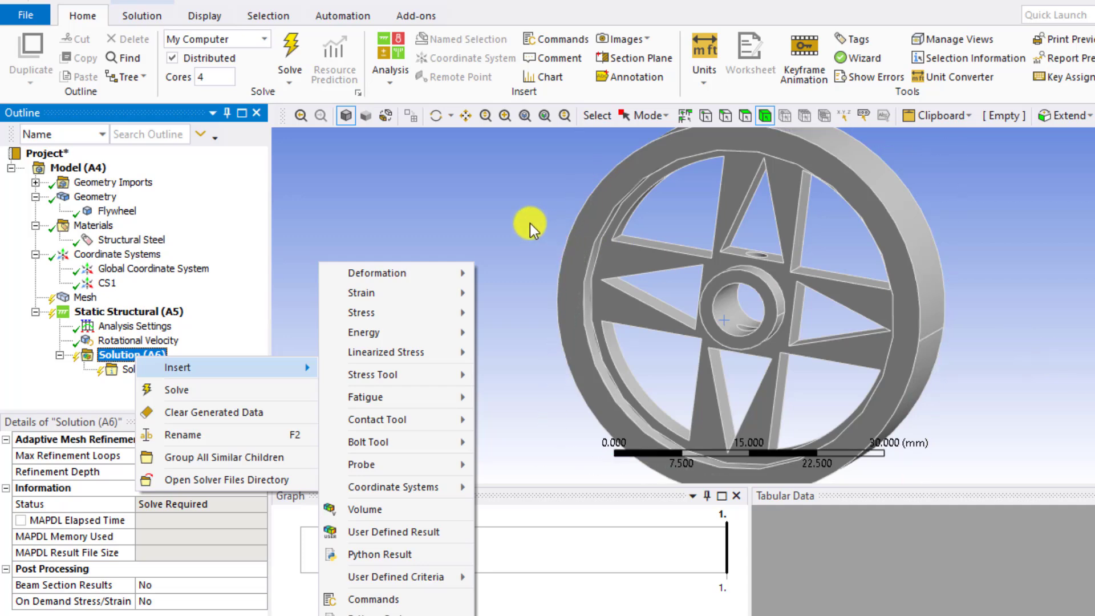
click(424, 215)
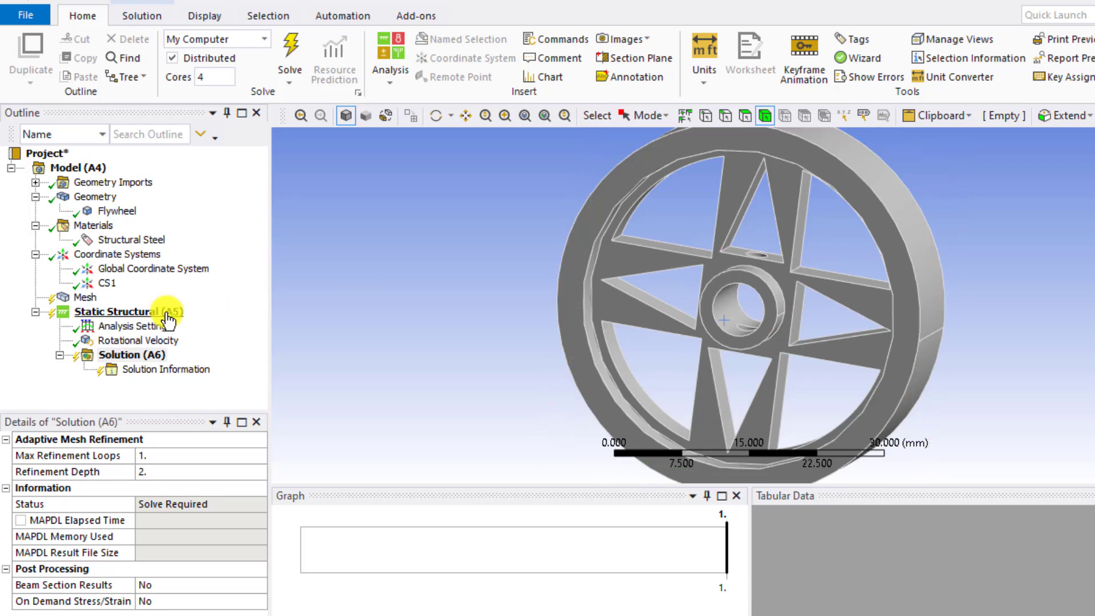
click(95, 282)
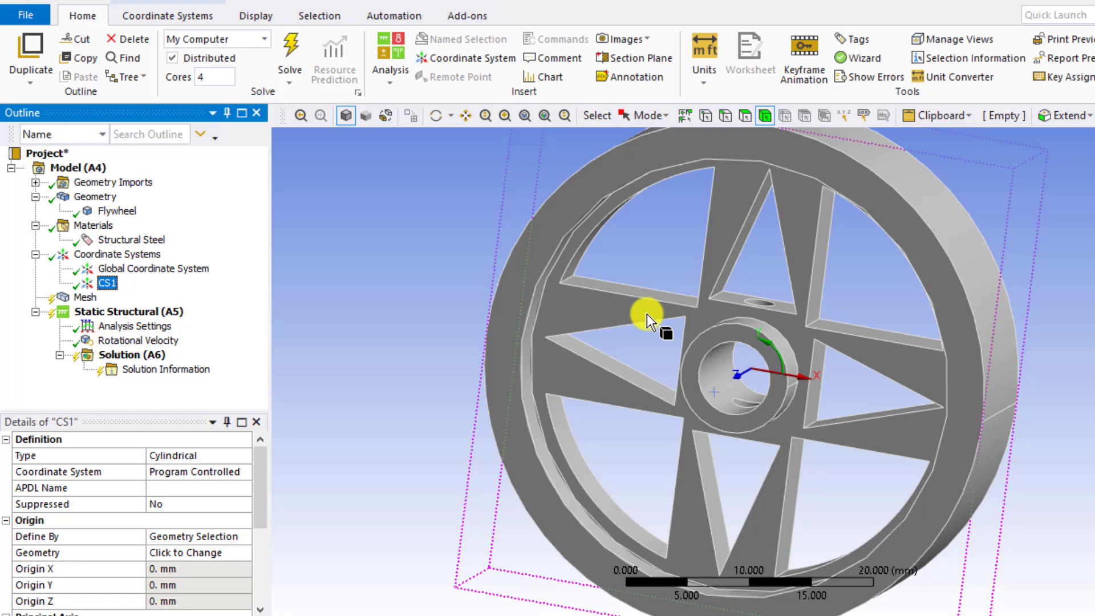
Step: Insert two Normal Stress results under Solution
click(138, 356)
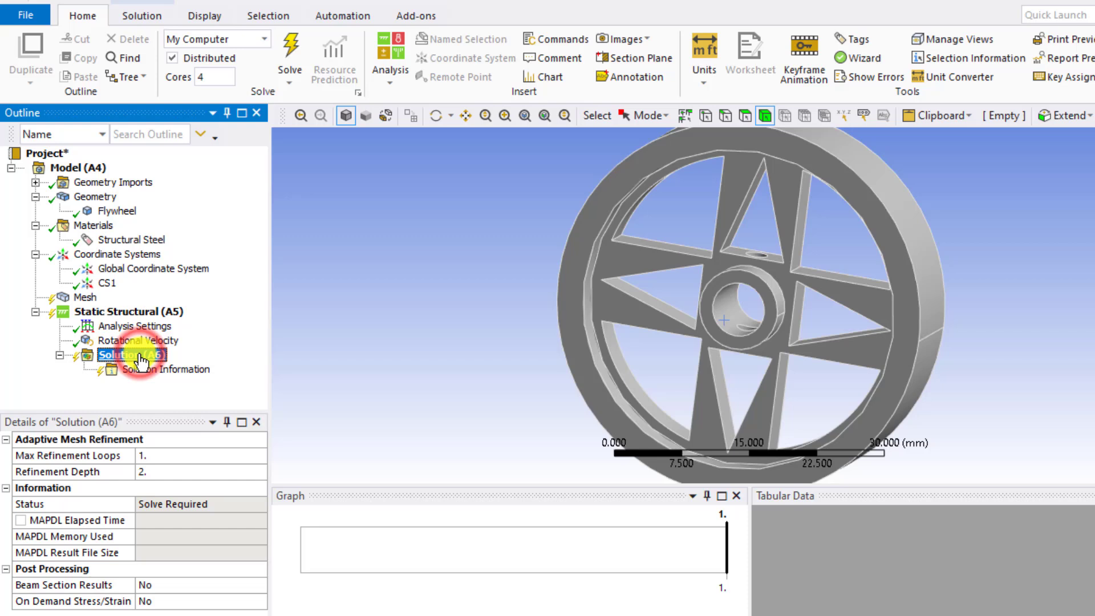
right_click(140, 357)
mouse_move(186, 368)
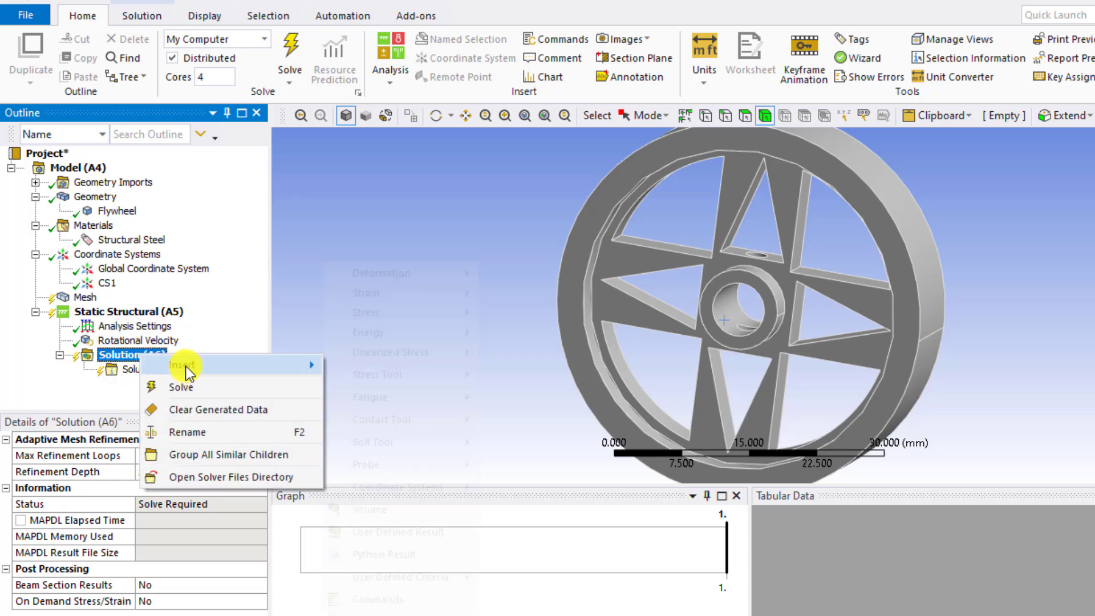
mouse_move(370, 314)
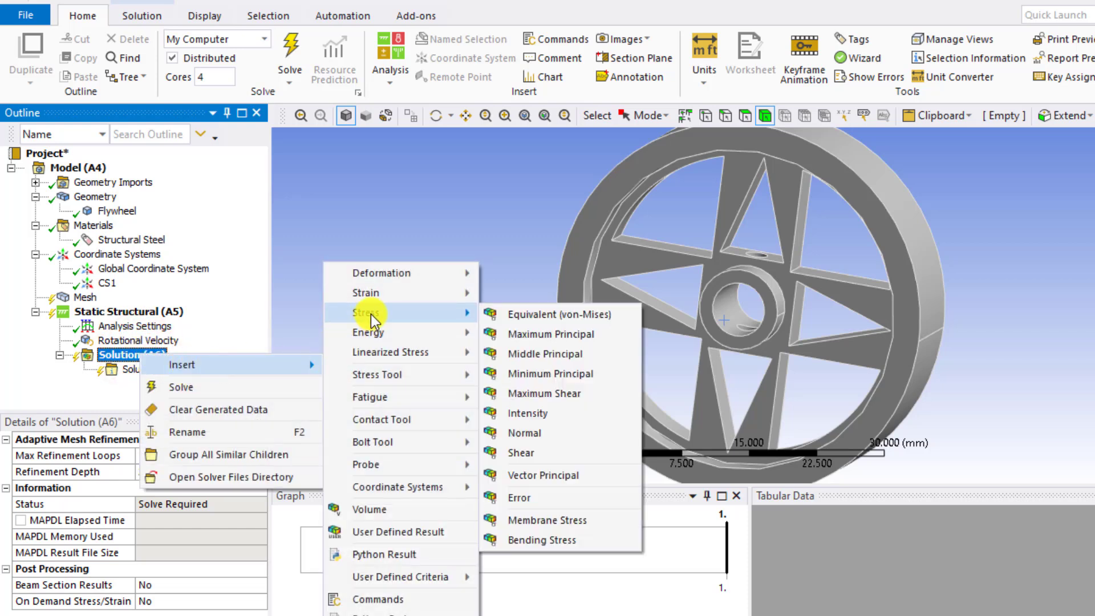
click(535, 437)
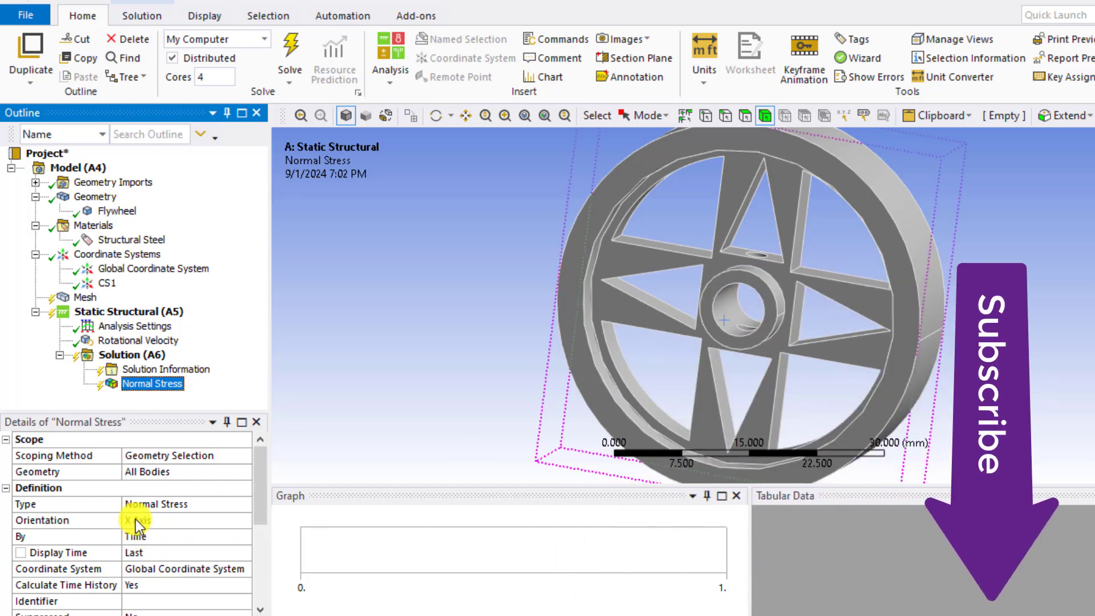
right_click(135, 358)
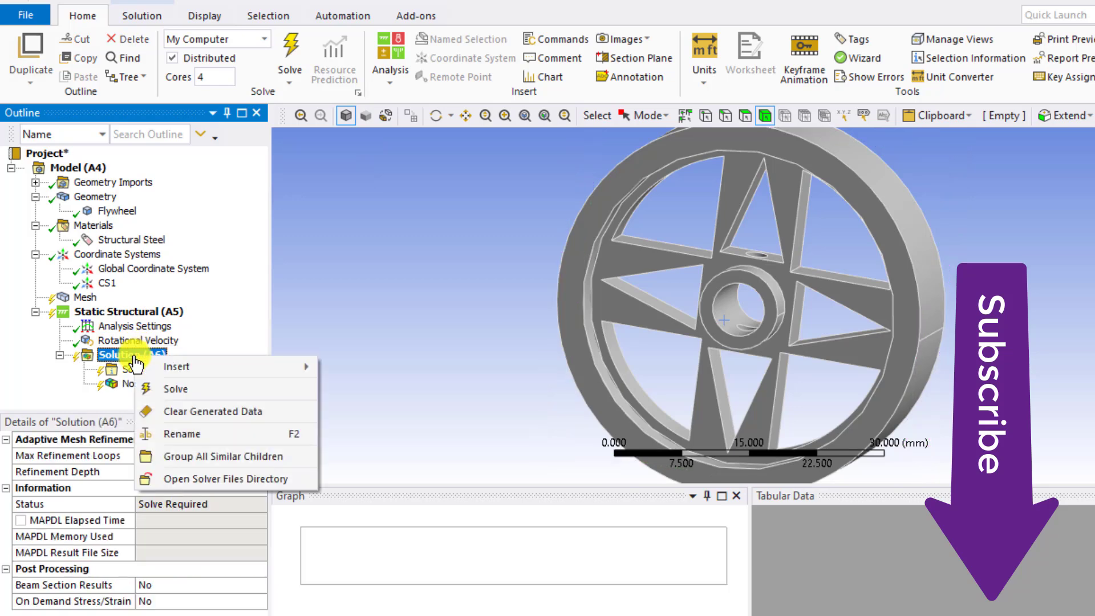
mouse_move(196, 367)
mouse_move(371, 313)
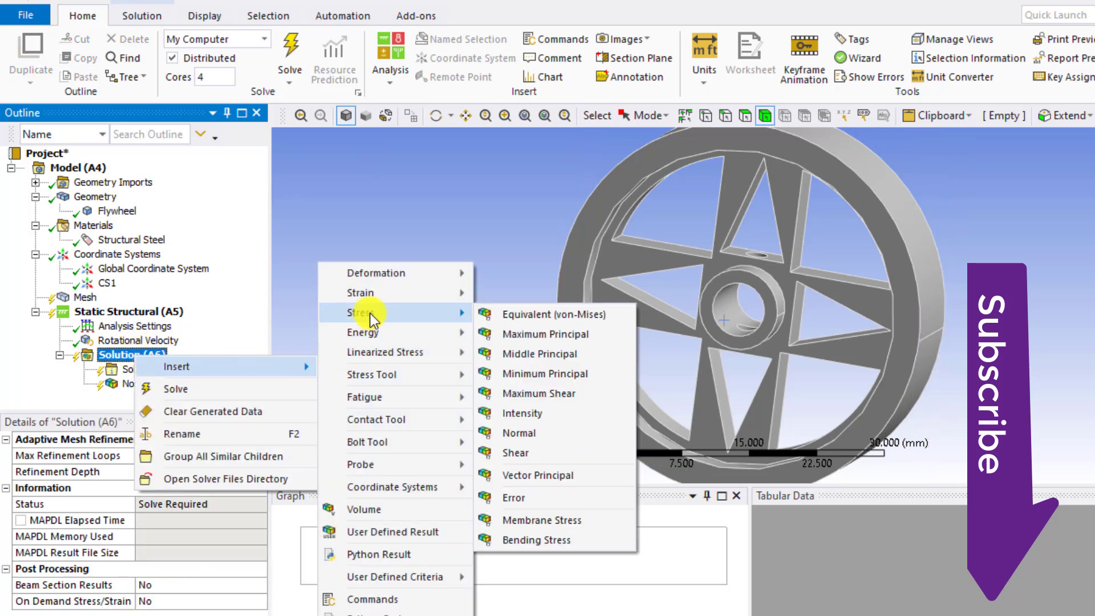
click(541, 432)
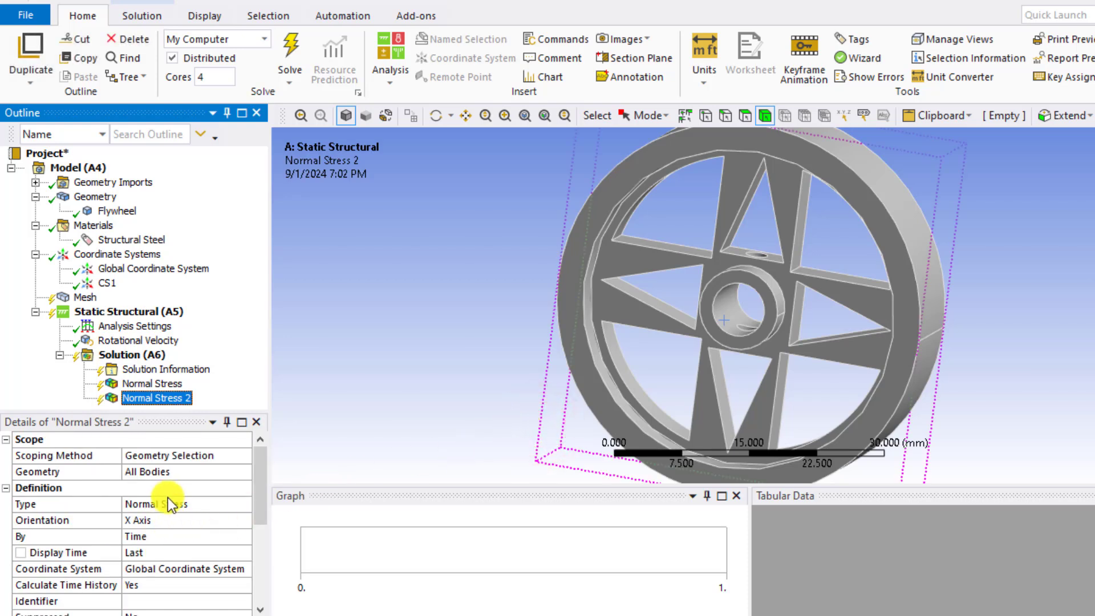
Step: Set Normal Stress 2 to coordinate system CS1 with Y Axis orientation
click(169, 571)
click(247, 569)
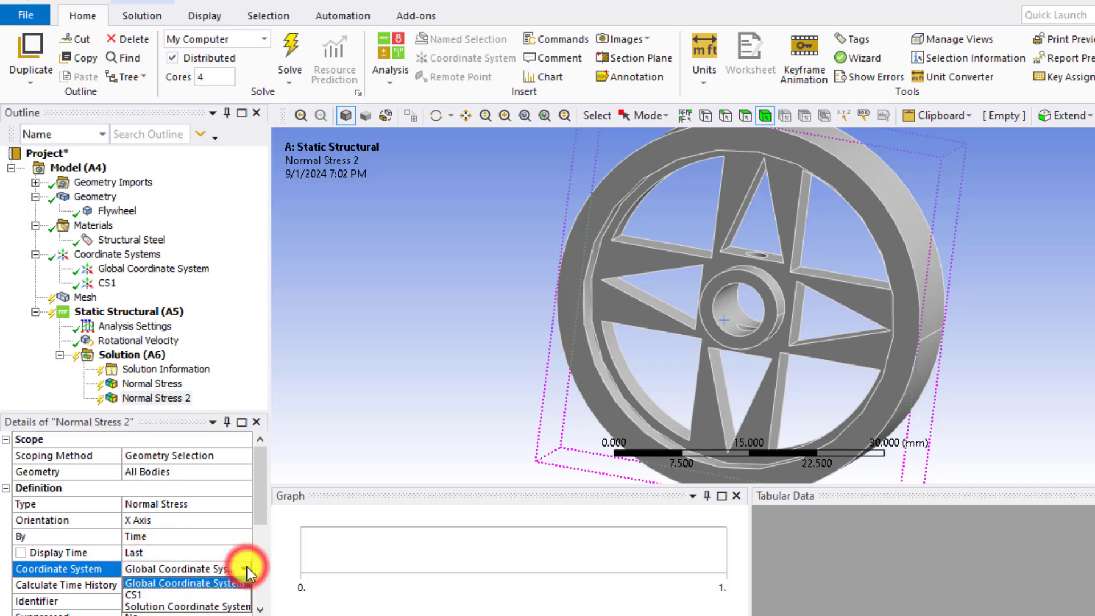
click(162, 595)
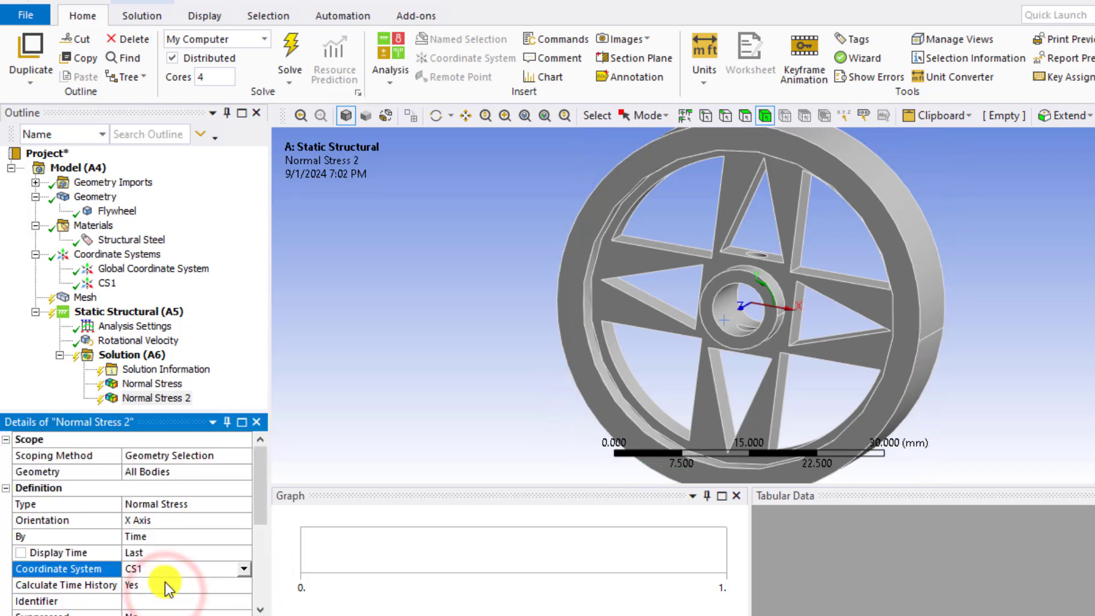
click(197, 520)
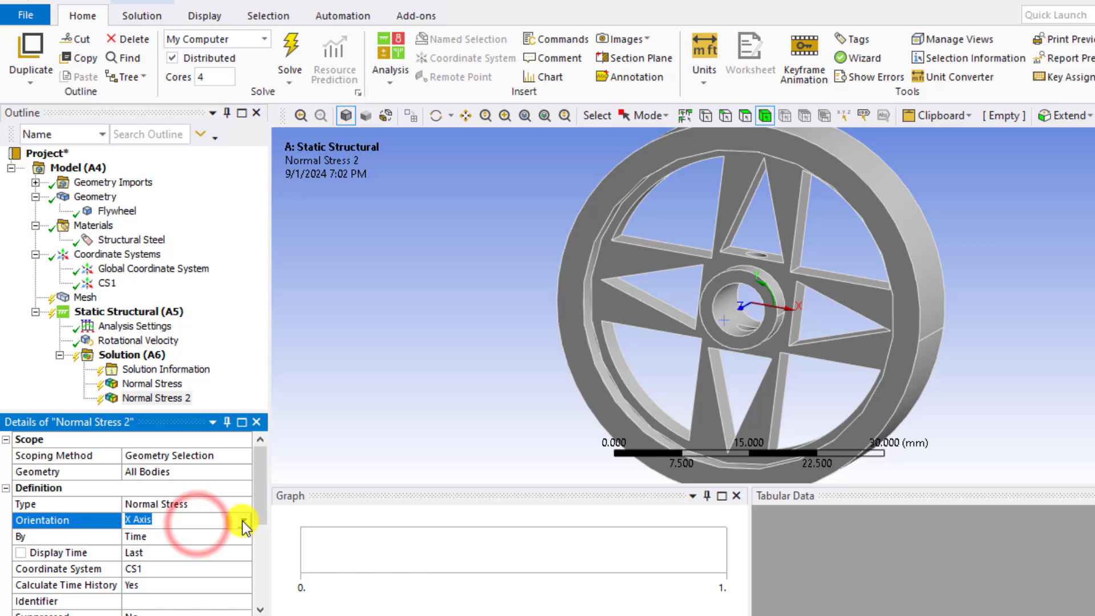
click(244, 521)
click(153, 542)
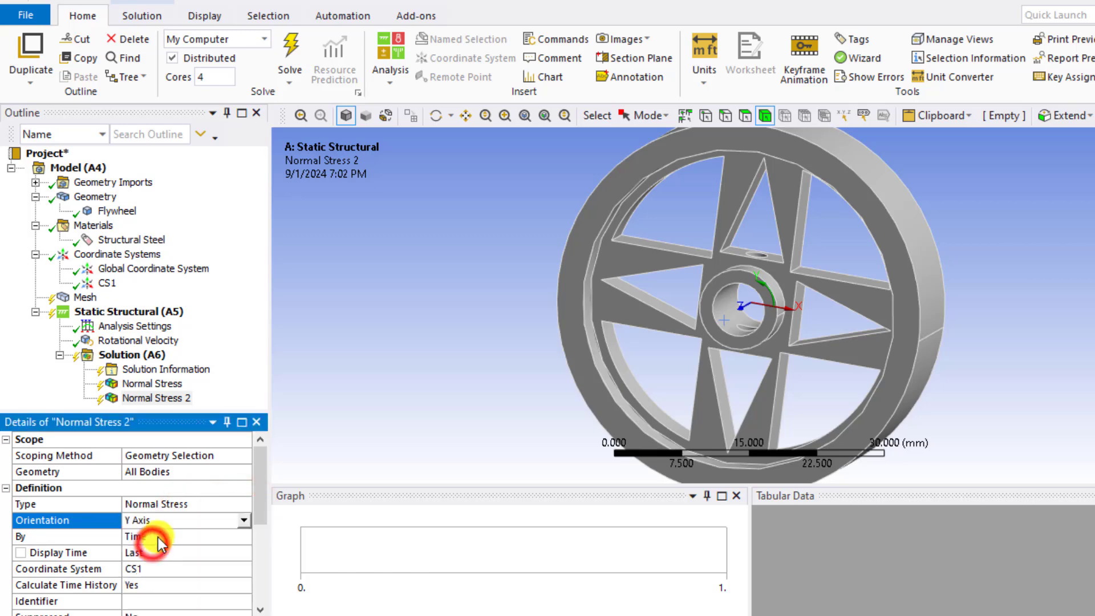
click(148, 385)
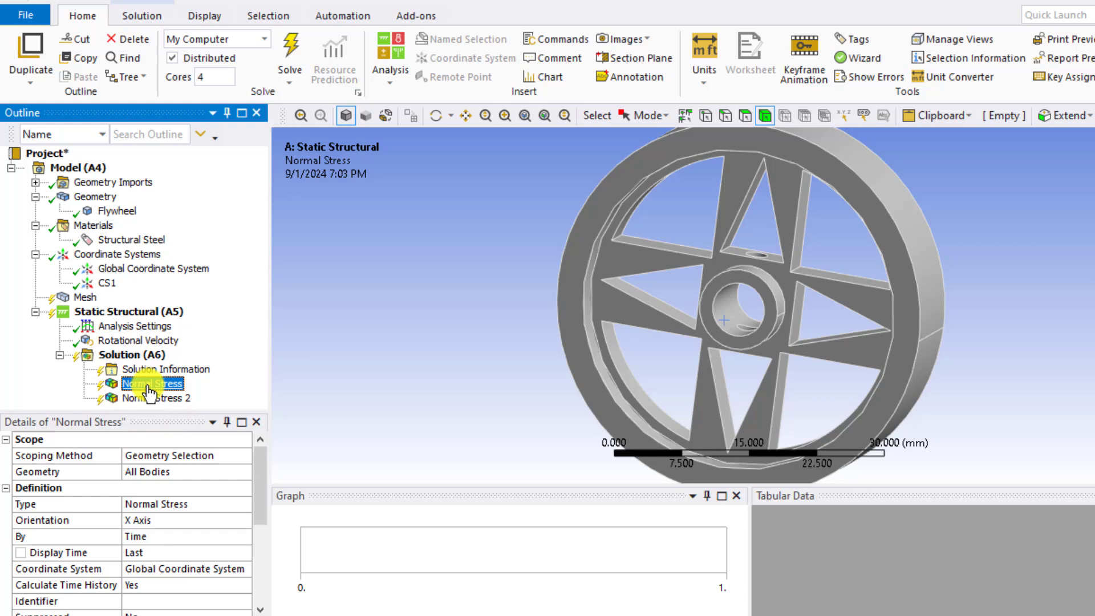
Step: Rename Normal Stress to Radial and Normal Stress 2 to Tangential
right_click(148, 387)
click(193, 328)
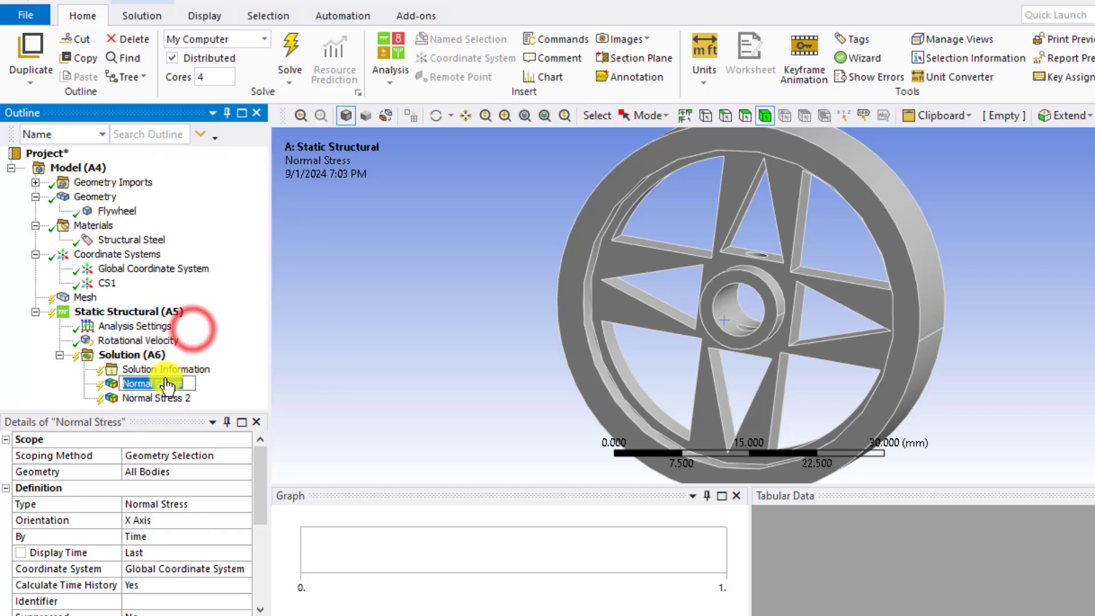
text(Rad)
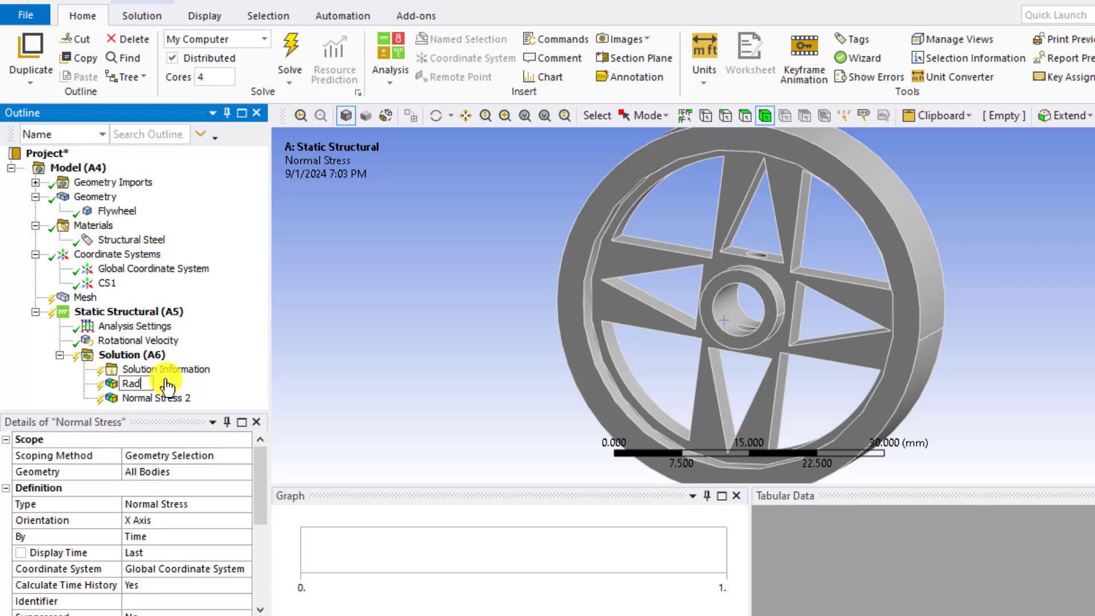
text(ial)
click(421, 389)
click(160, 399)
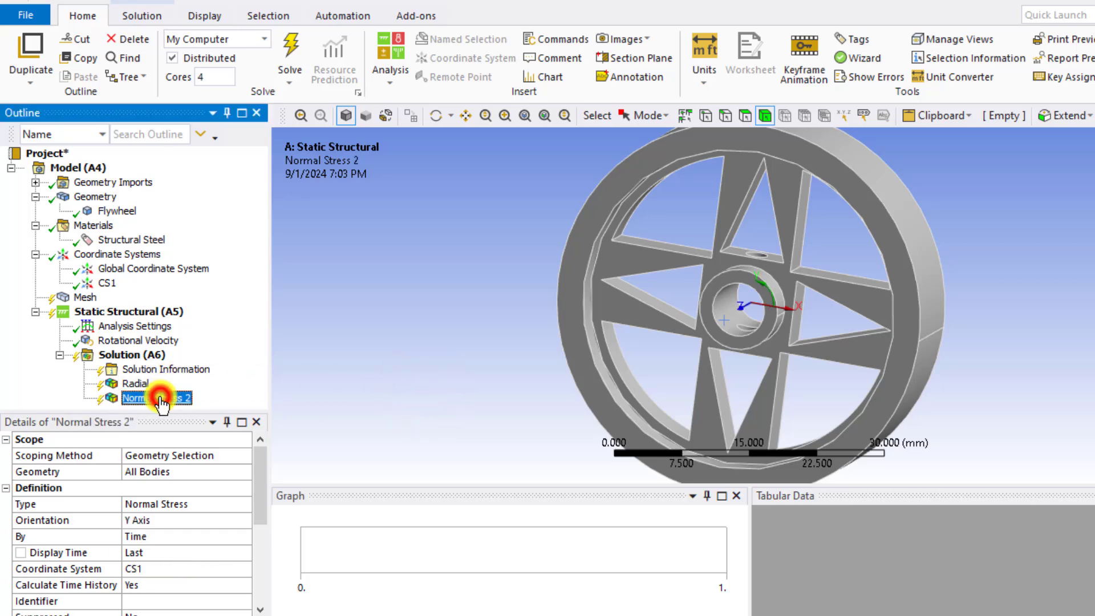
right_click(160, 399)
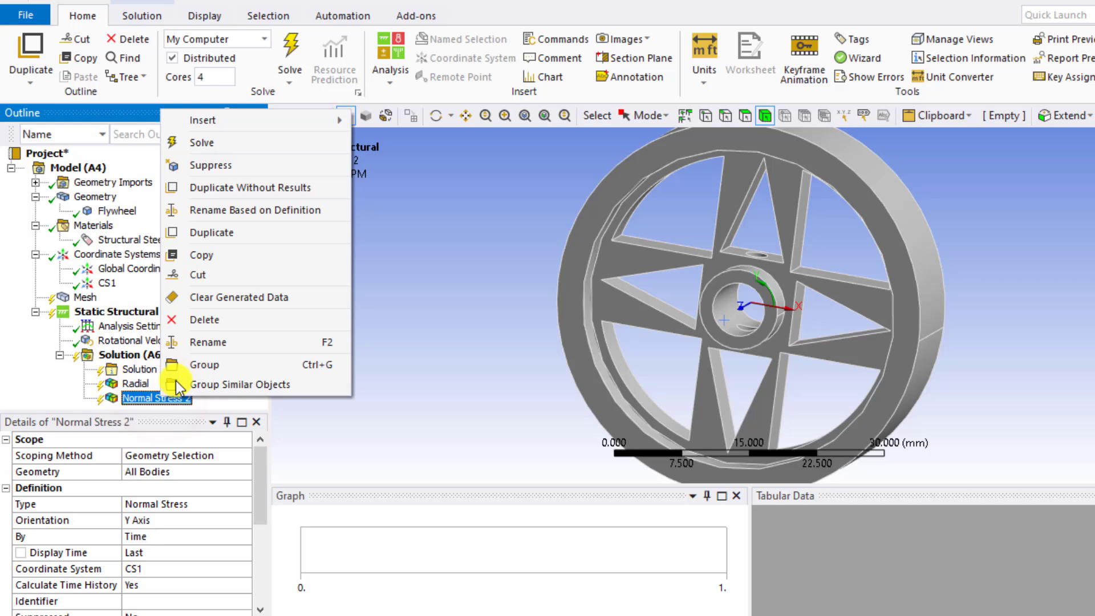
click(206, 343)
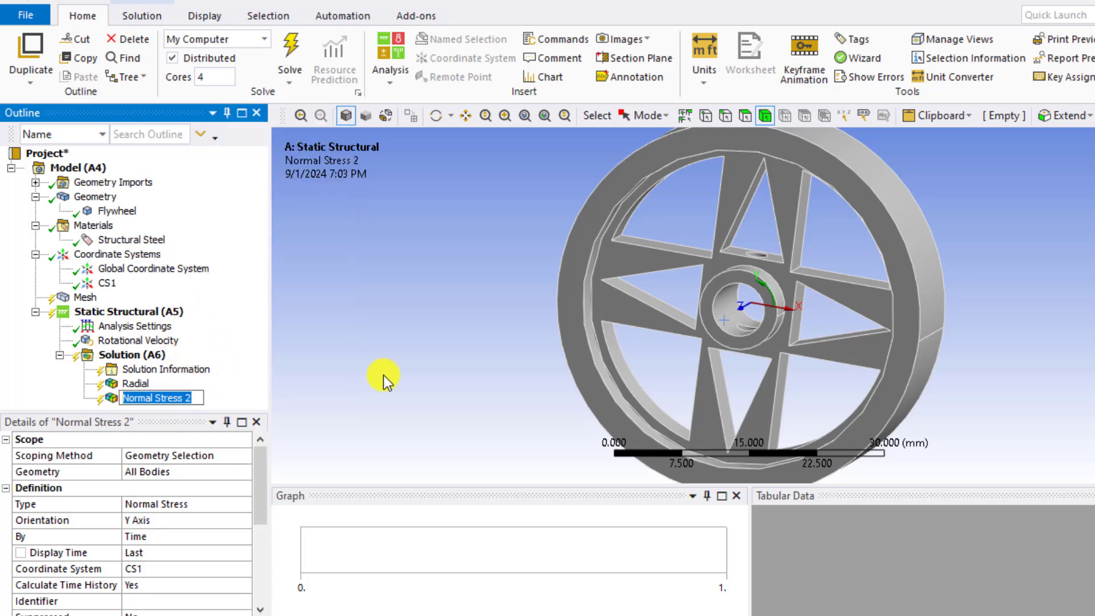
text(T)
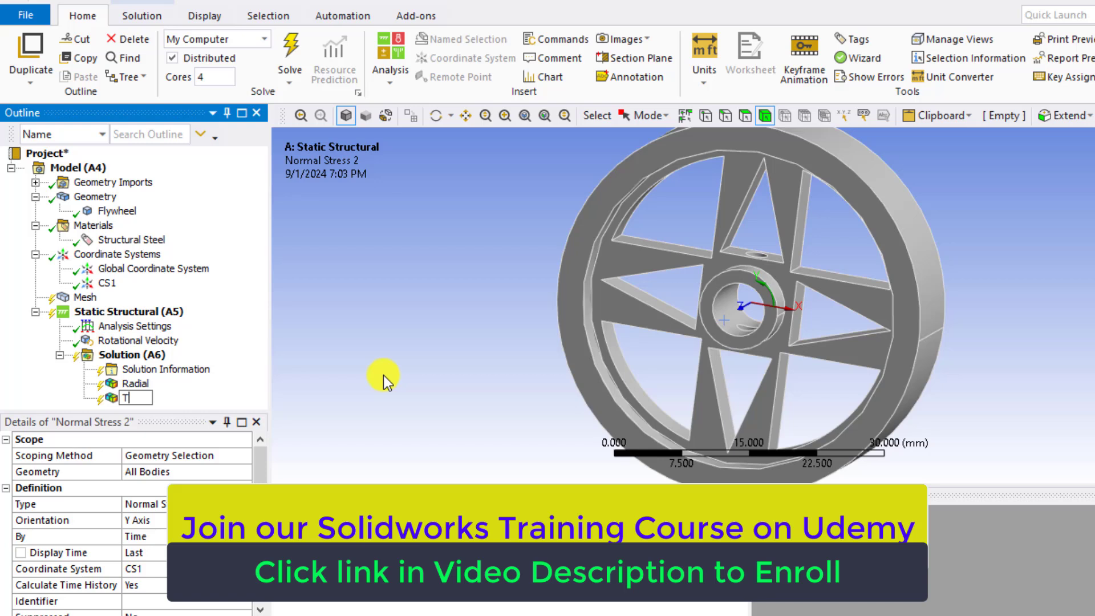
text(angential)
click(408, 367)
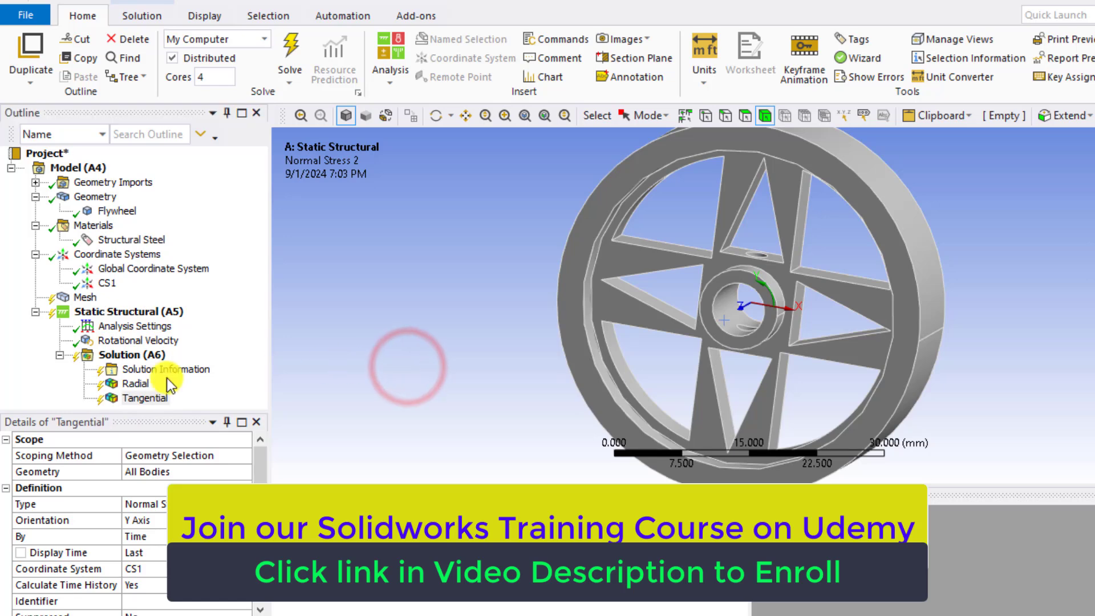
Step: Set the Radial result's coordinate system to CS1
click(134, 385)
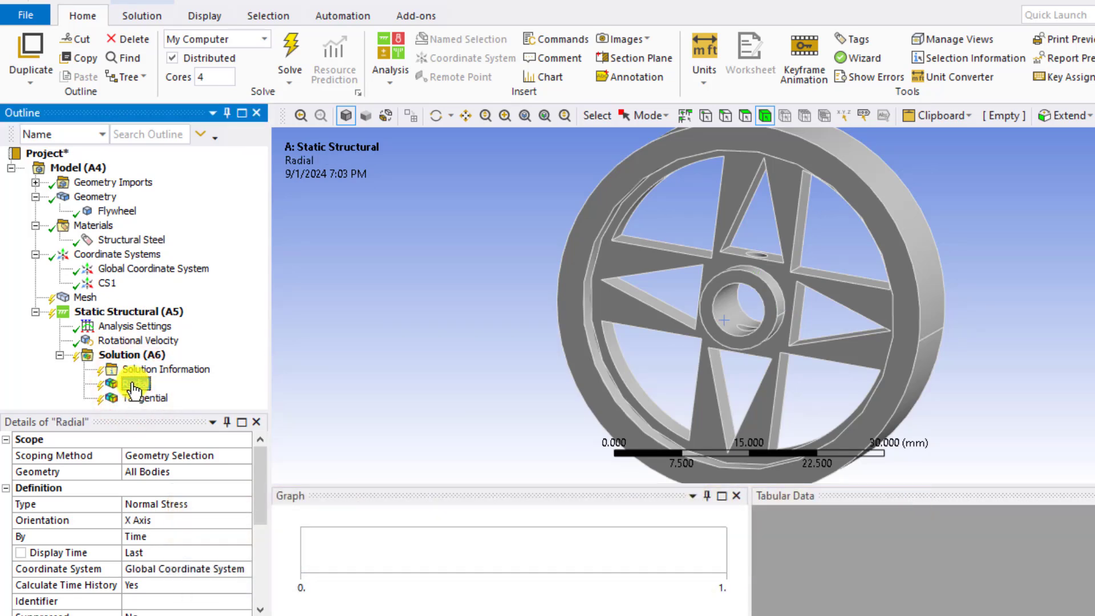
click(217, 572)
click(243, 573)
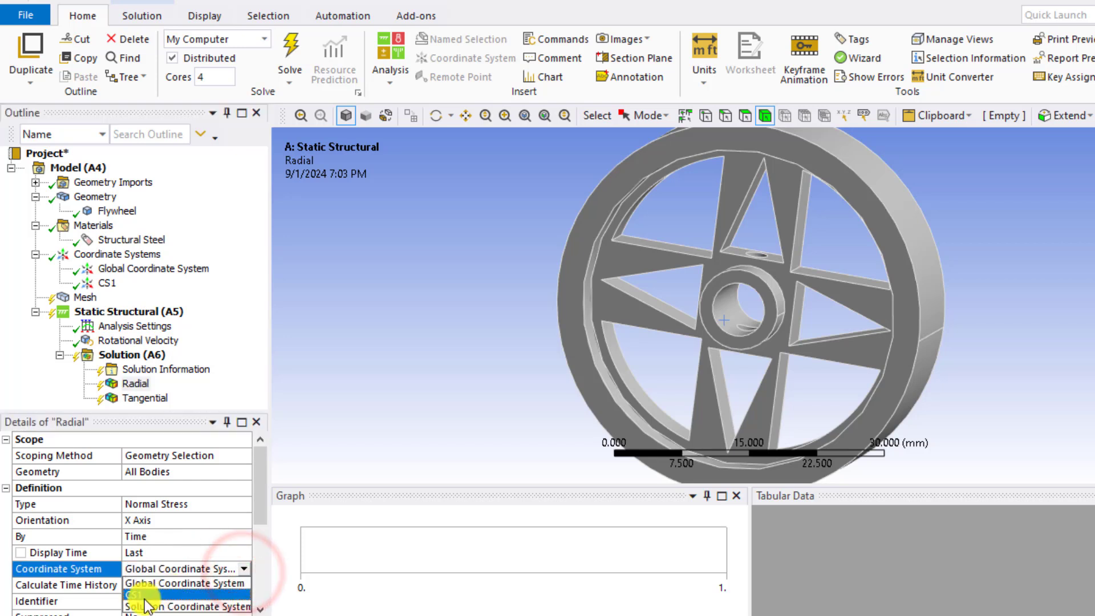
click(144, 596)
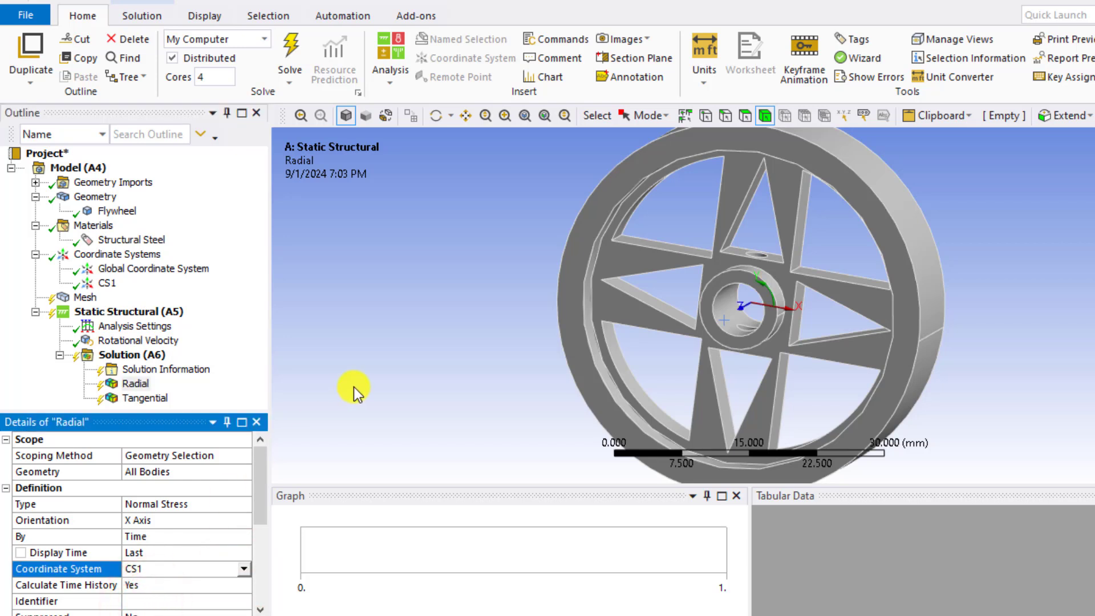
click(448, 368)
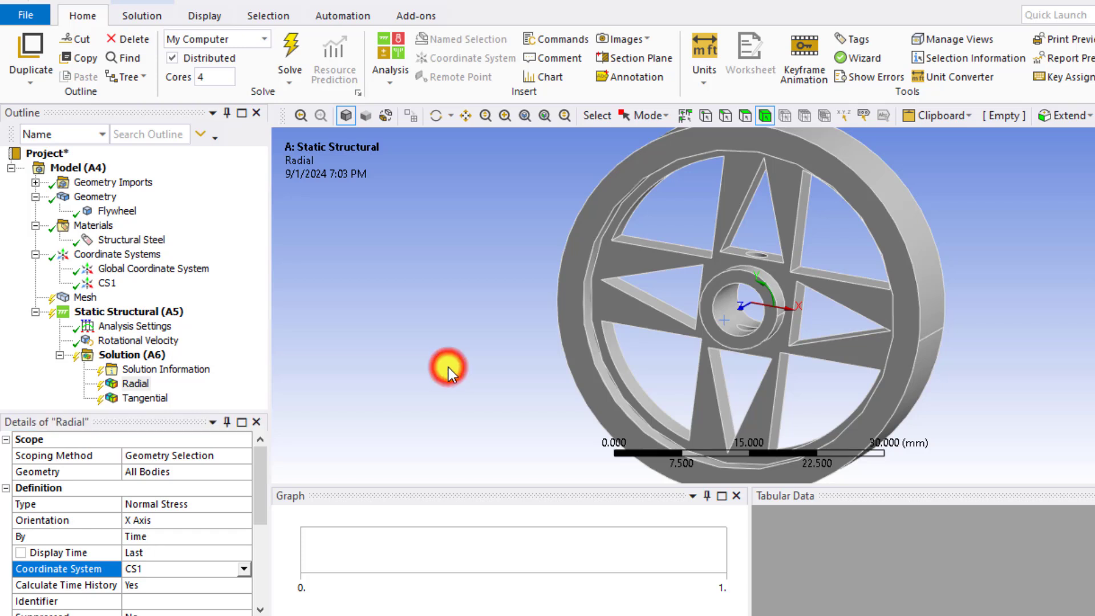
Step: Add a Directional Deformation result under Solution and set its coordinate system to CS1
right_click(123, 354)
mouse_move(163, 364)
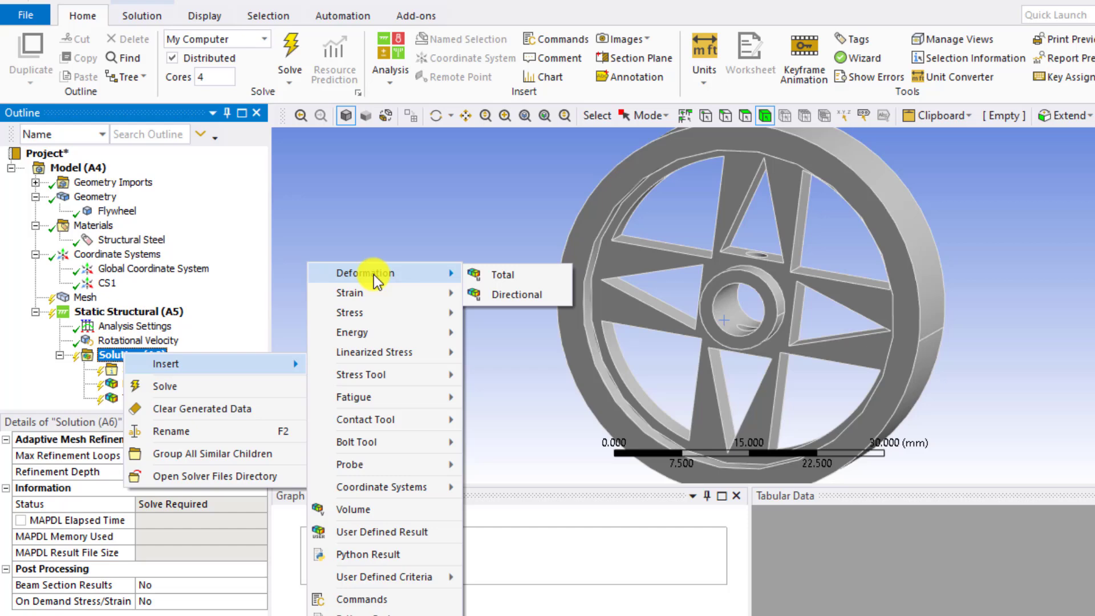
click(515, 296)
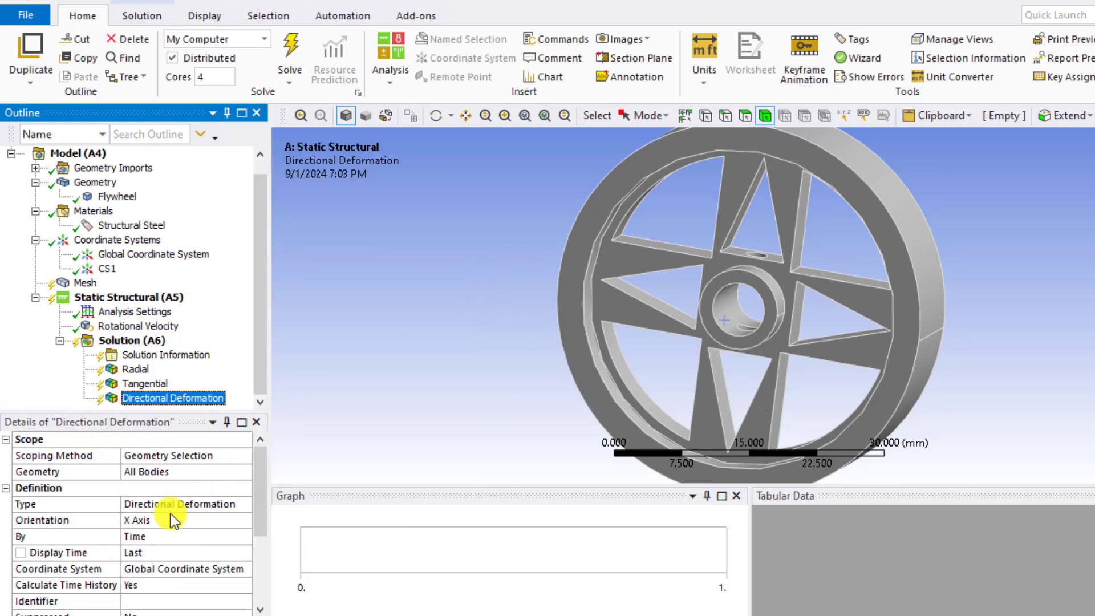
click(196, 567)
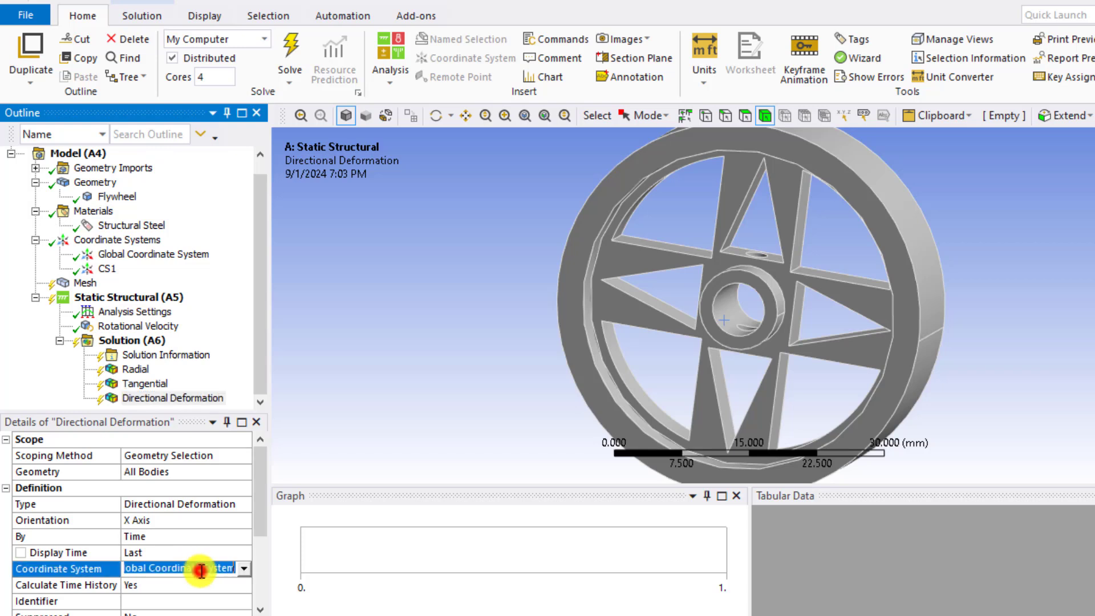
click(245, 571)
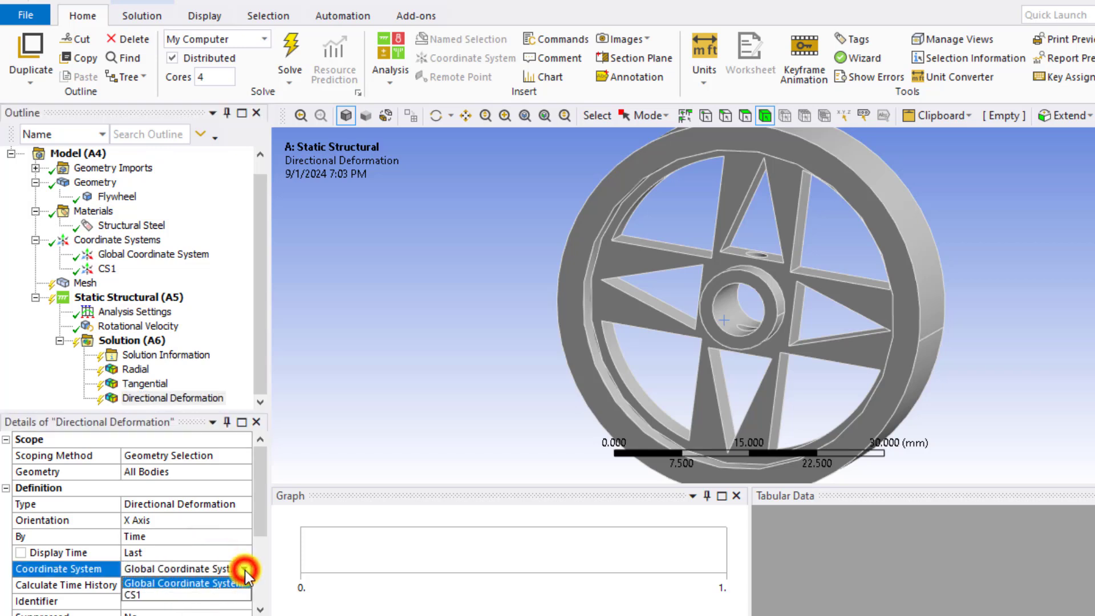
click(170, 592)
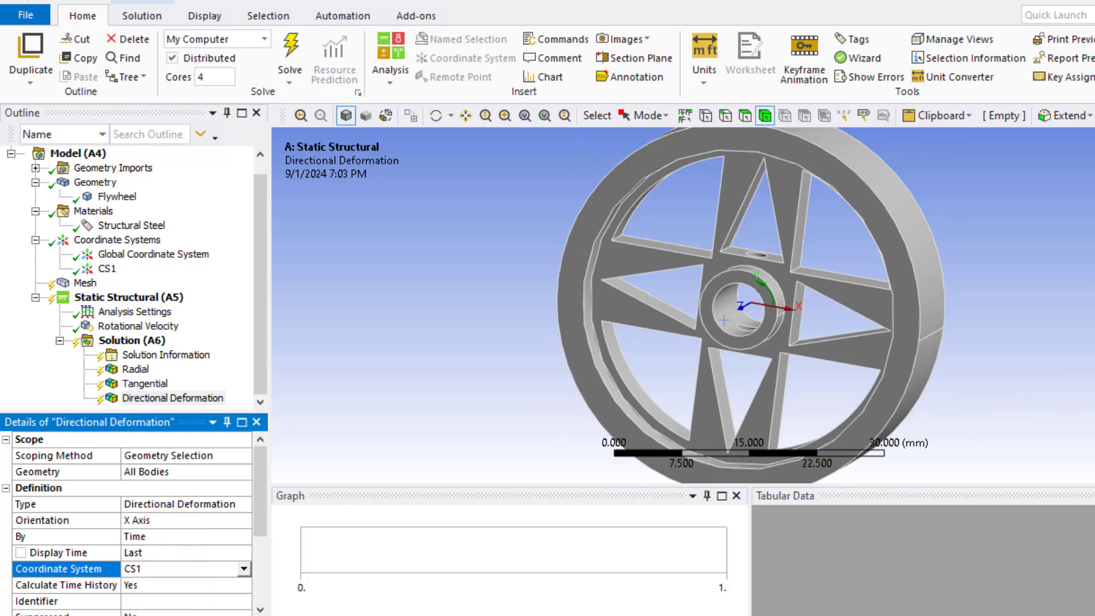
Step: Add a second result, Directional Deformation 2, also evaluated in CS1
right_click(129, 341)
mouse_move(171, 351)
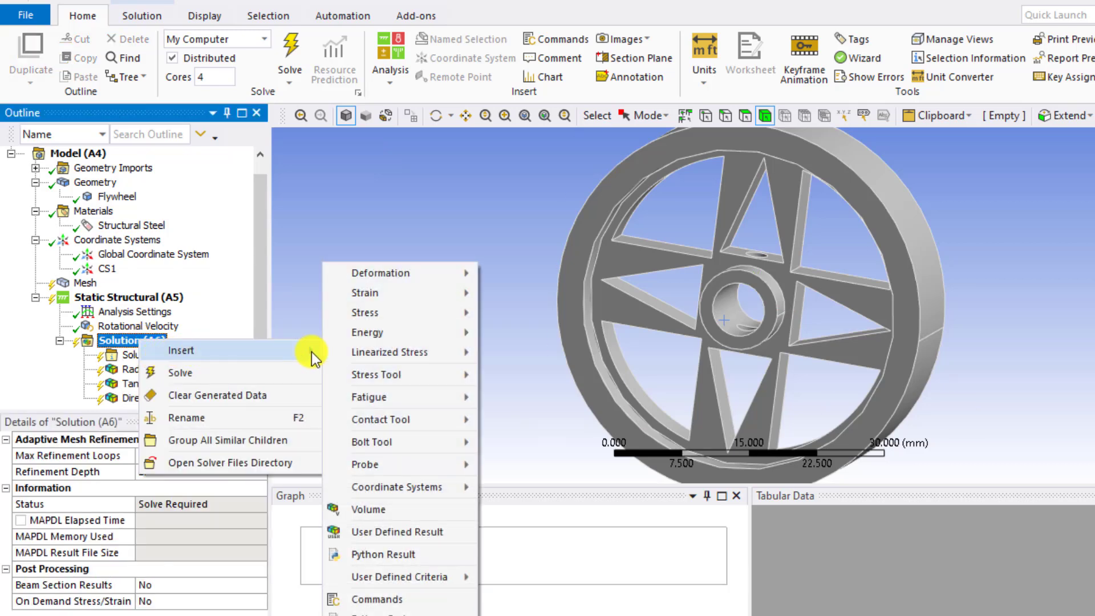
mouse_move(414, 273)
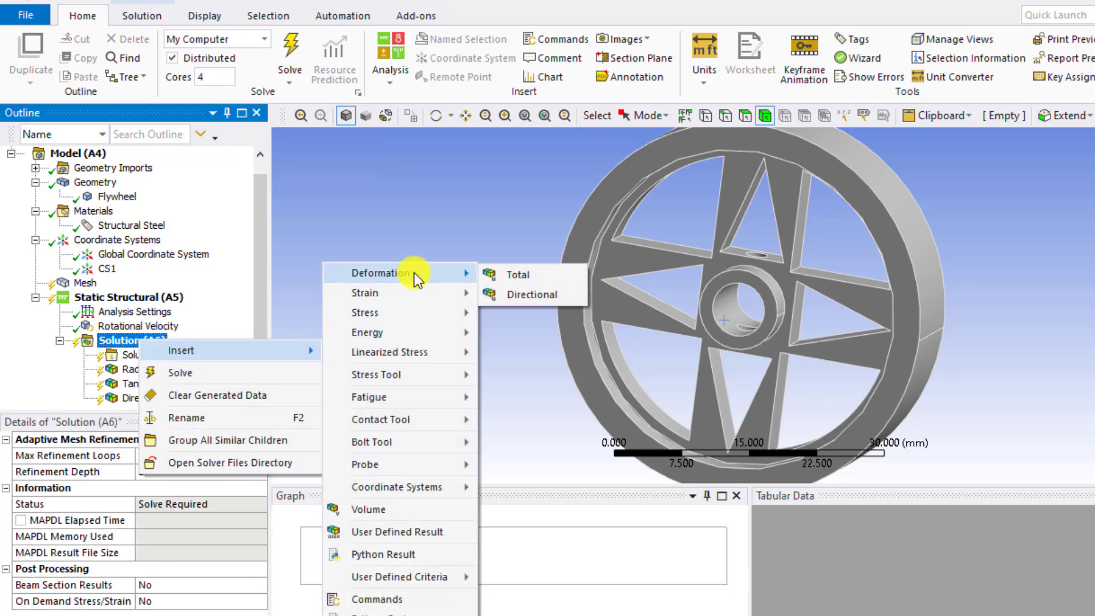
click(538, 295)
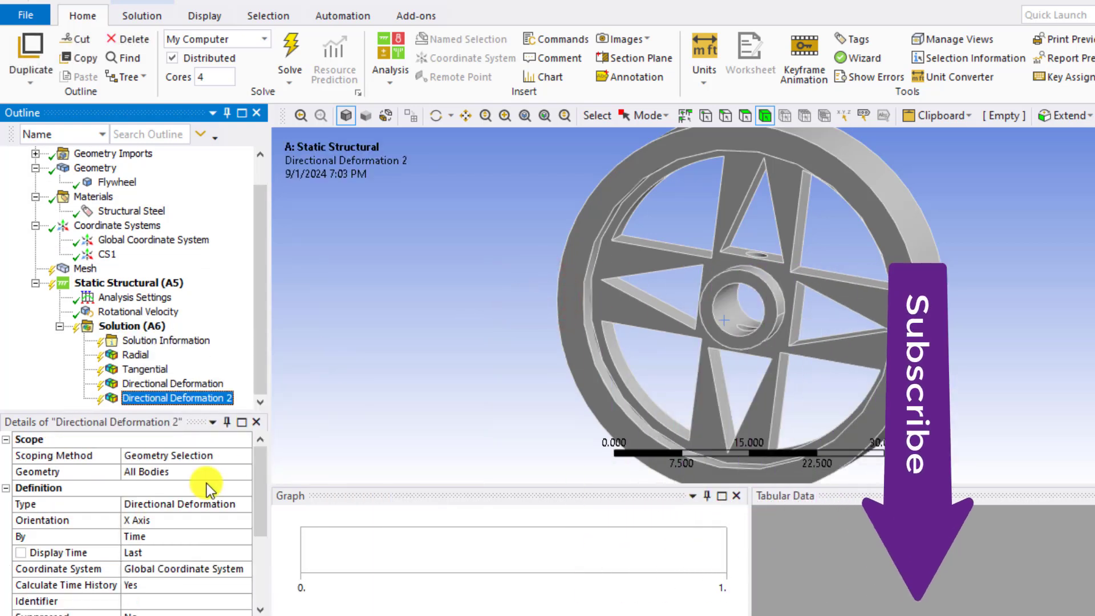
click(187, 572)
click(243, 569)
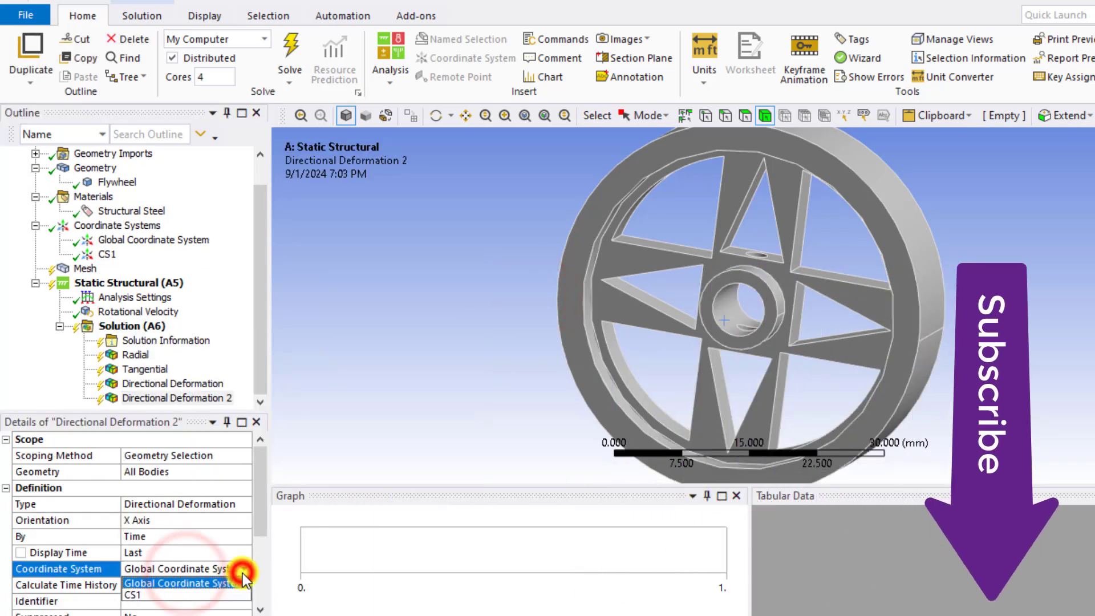
click(163, 595)
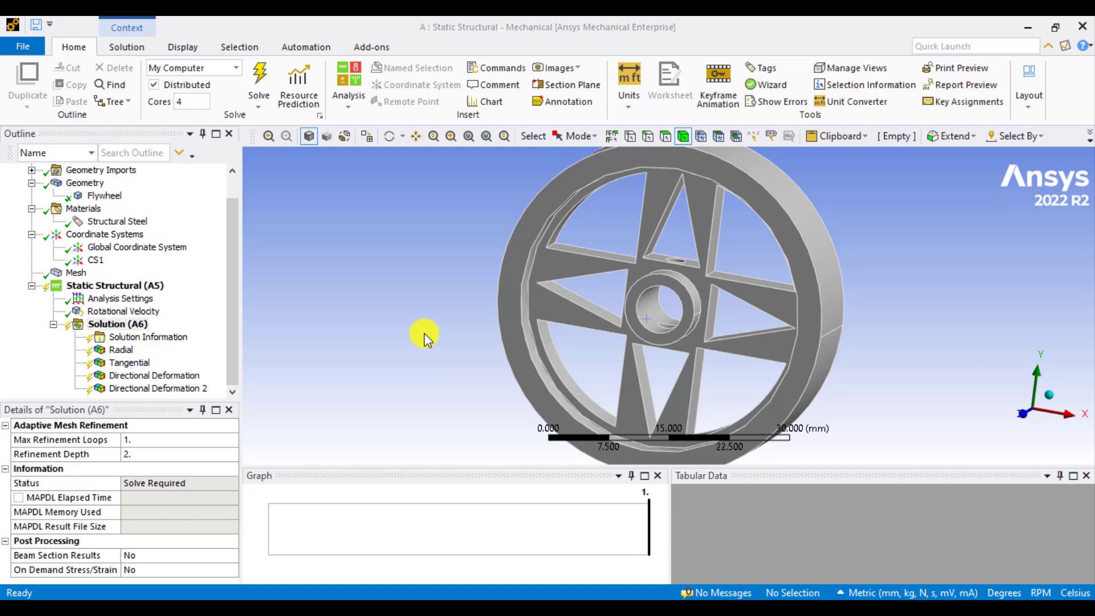
Step: Select the flywheel's hub bore face and apply a Cylindrical Support to it
middle_drag(425, 337, 639, 308)
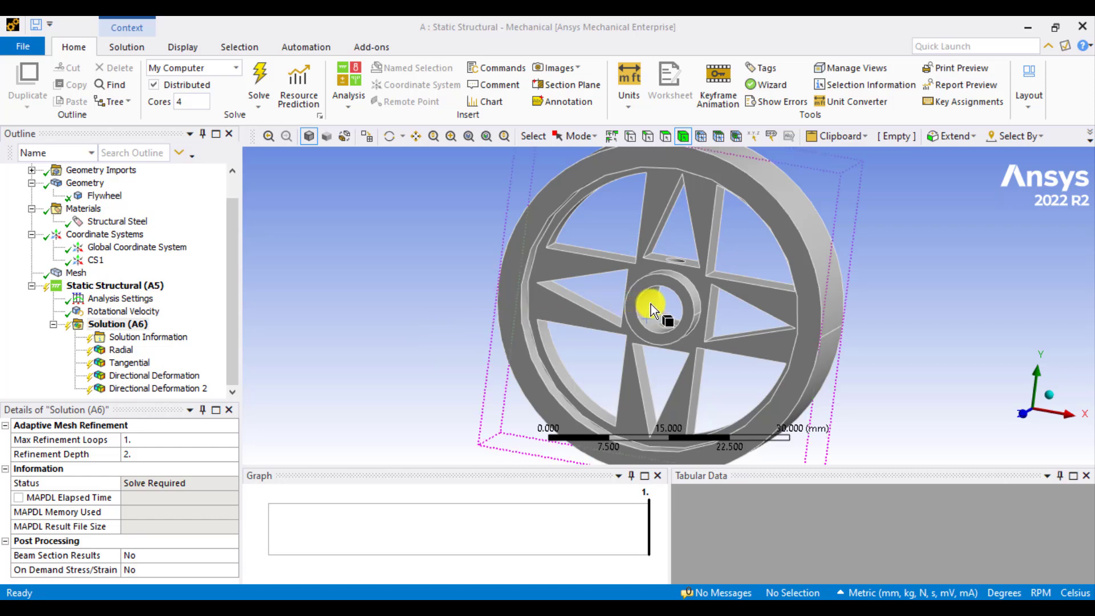
click(665, 136)
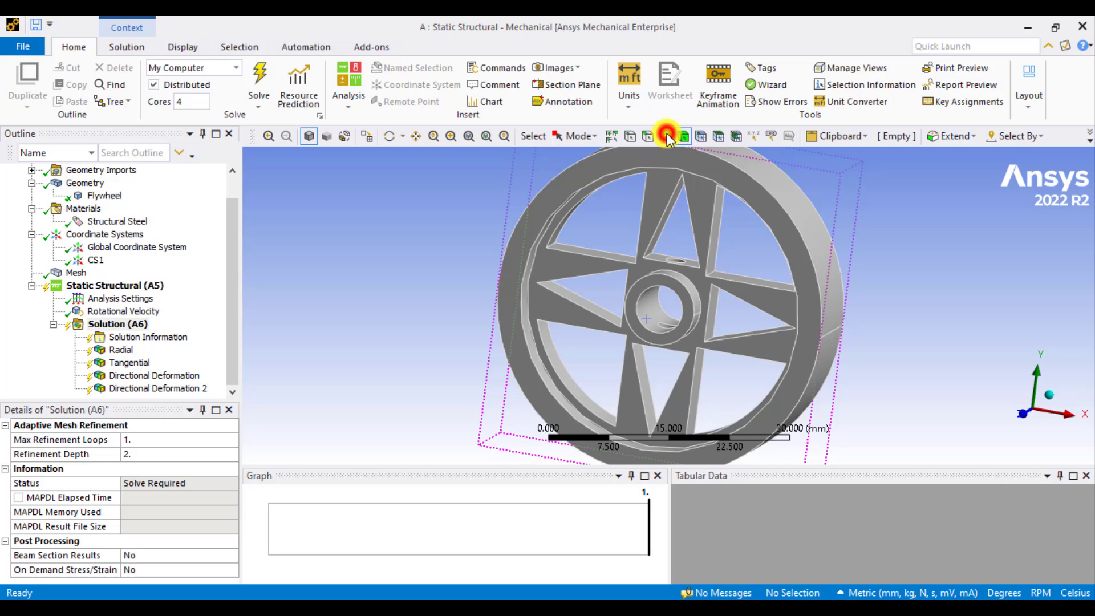
click(652, 305)
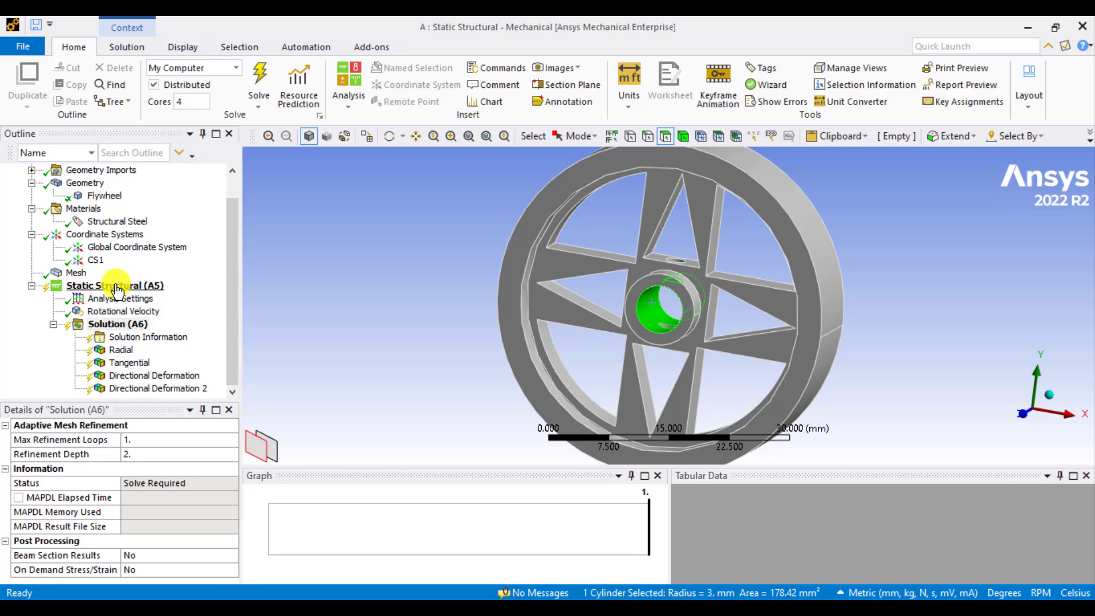
click(116, 288)
right_click(116, 288)
mouse_move(155, 294)
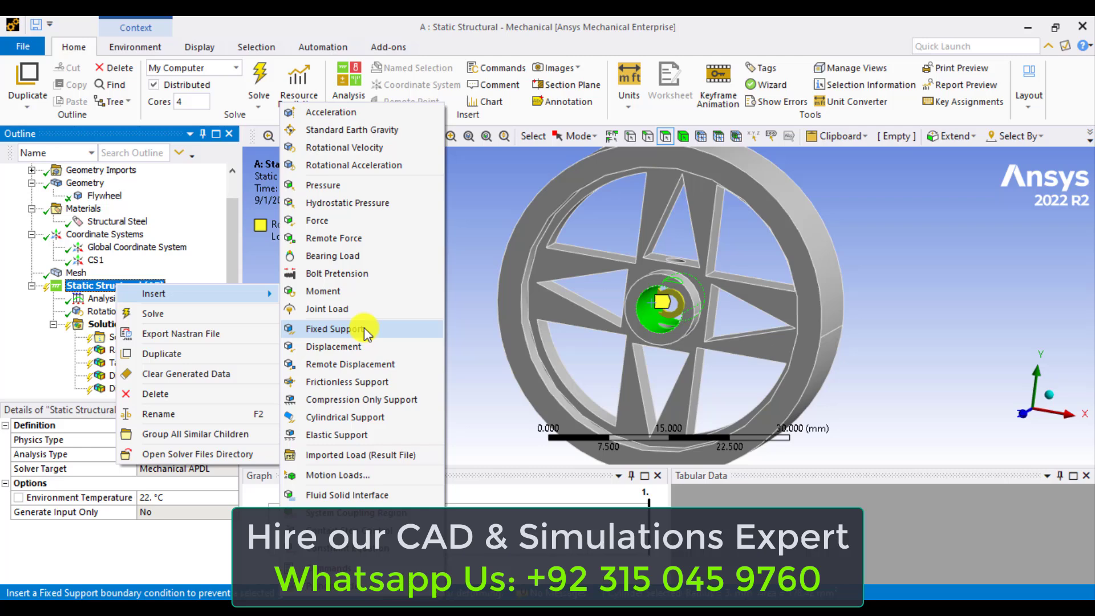
click(355, 421)
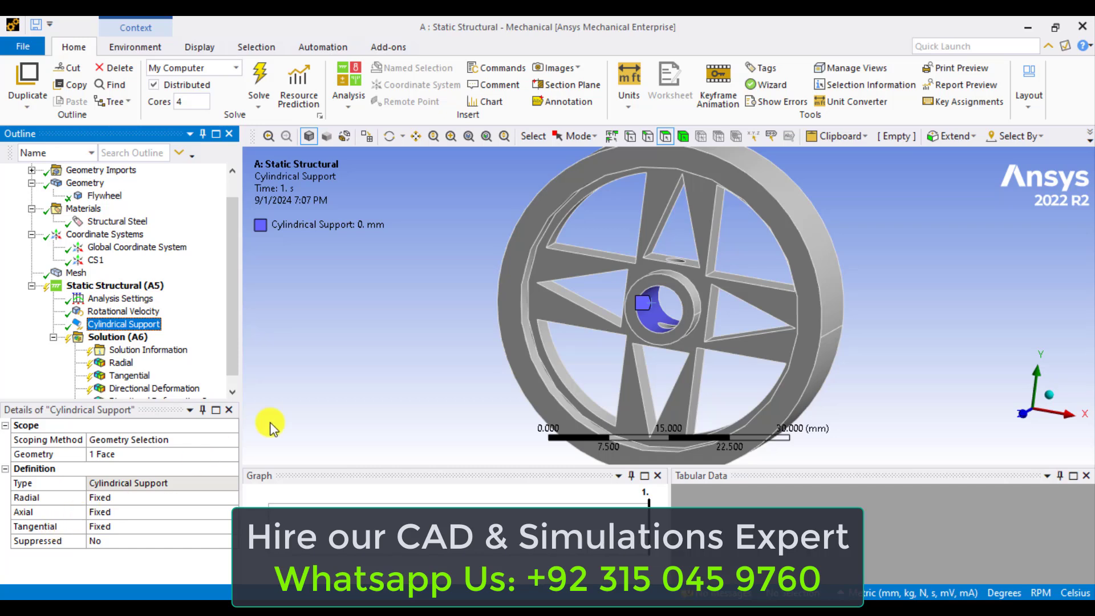
click(369, 373)
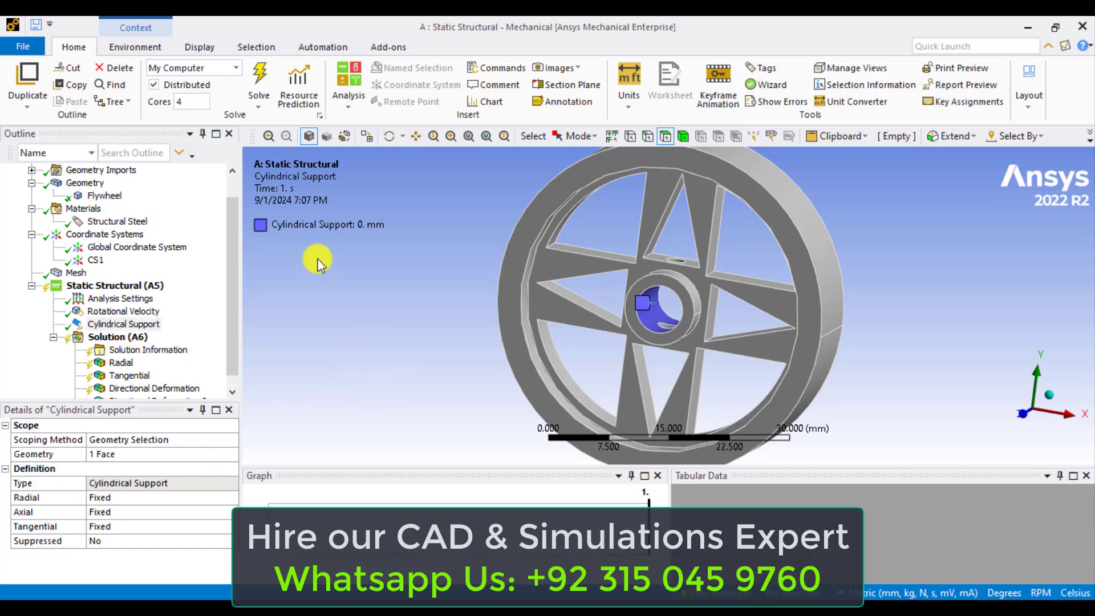
Step: Solve the static structural analysis and display the Radial stress result
click(257, 81)
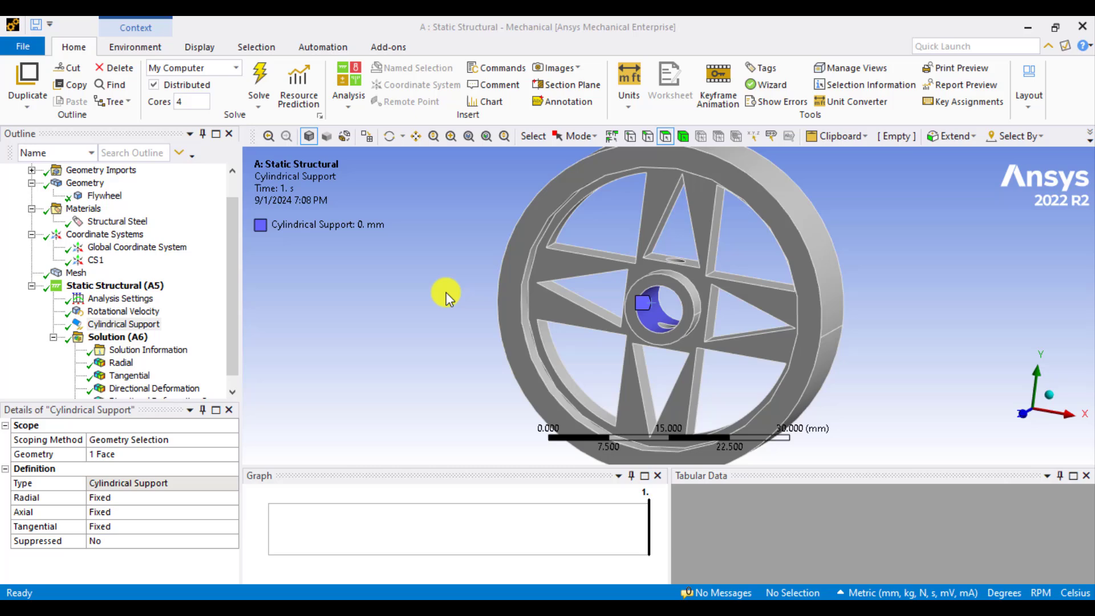
click(119, 363)
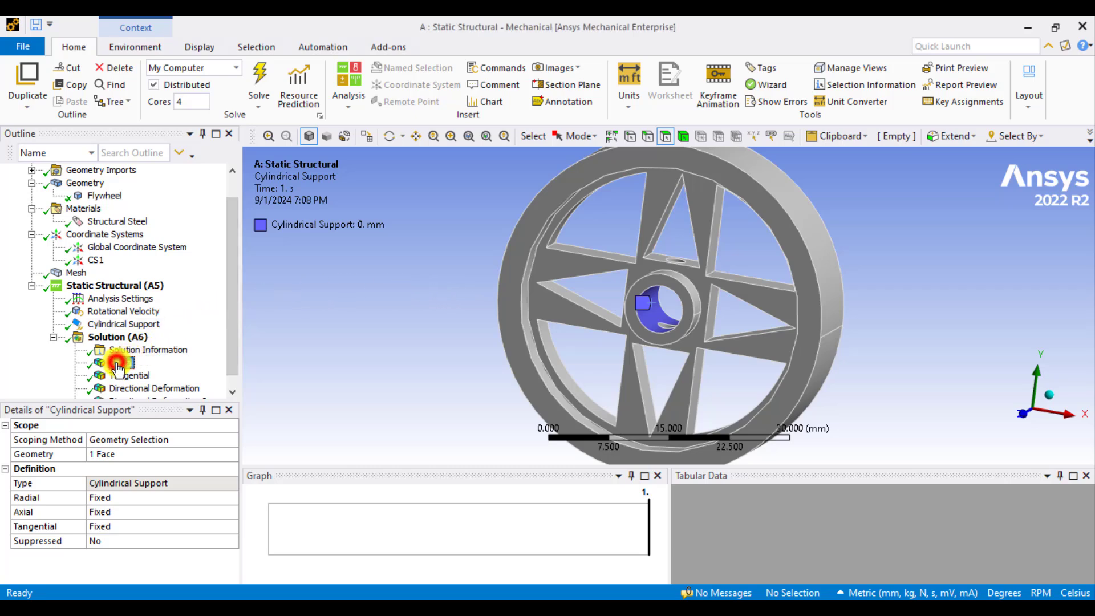
Step: Zoom in and show the Tangential stress contour, ranging -5.9185 to 28.711 MPa
scroll(466, 313, up, 2)
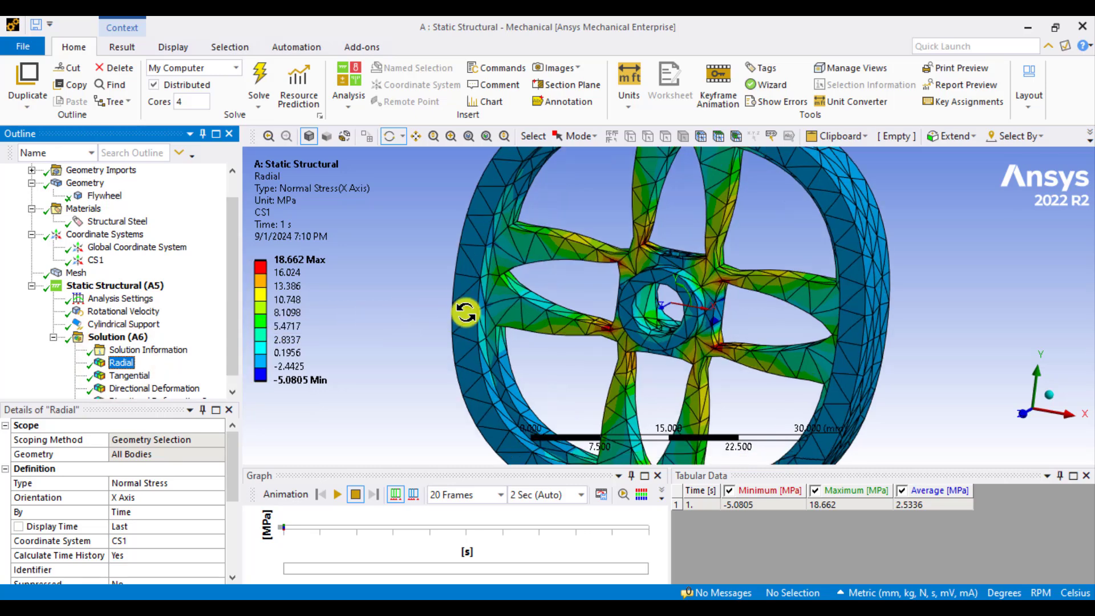
scroll(466, 313, up, 2)
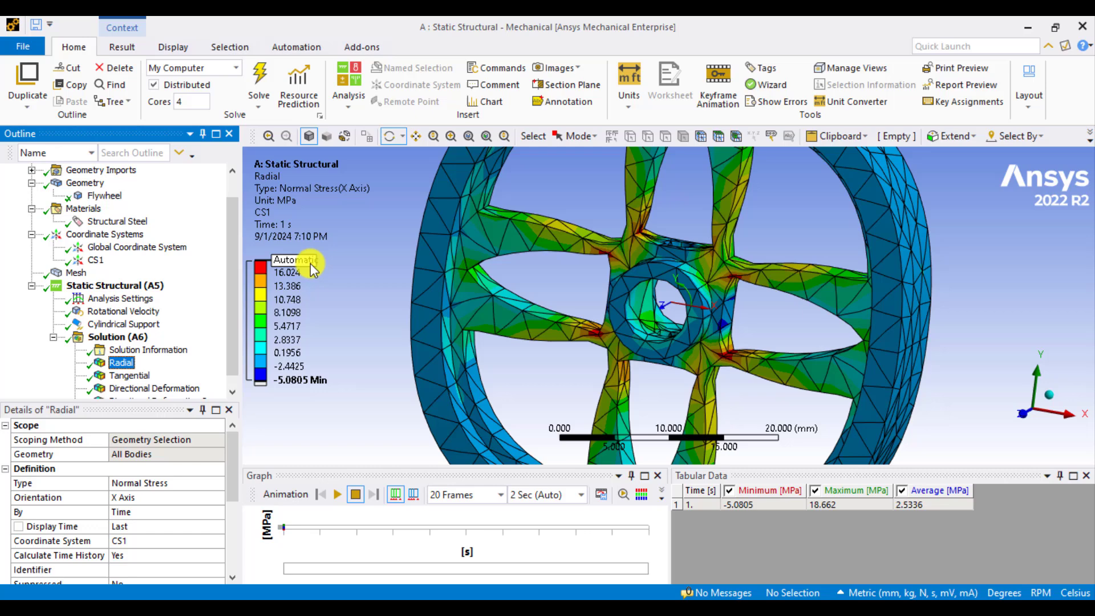
click(126, 376)
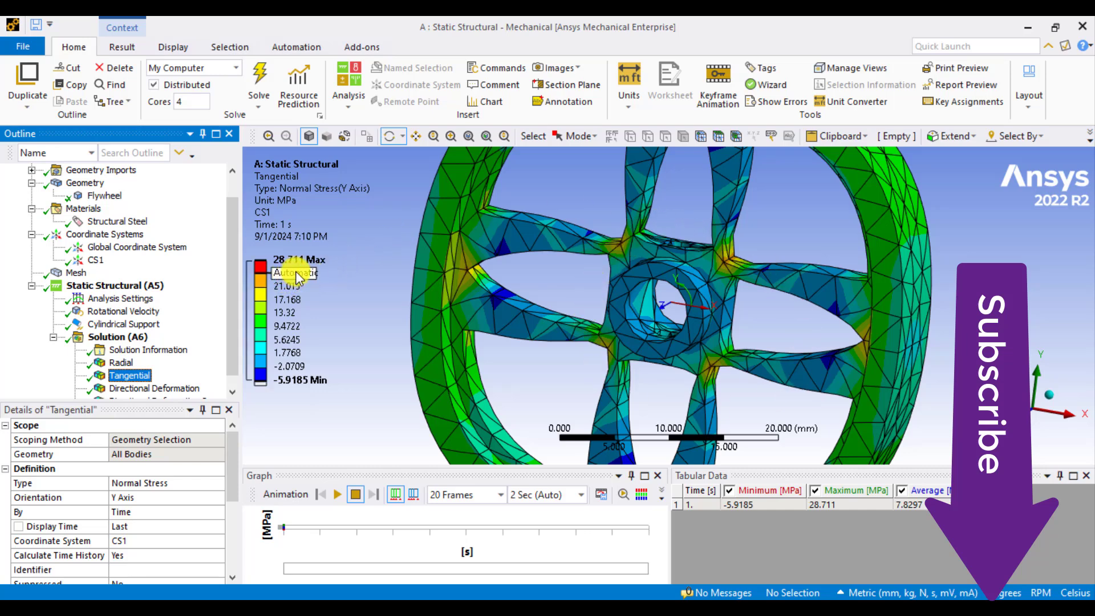
Step: View the X-axis deformation, then Directional Deformation 2 (Y-axis, -0.00026036 to 0.00026176 mm)
click(143, 389)
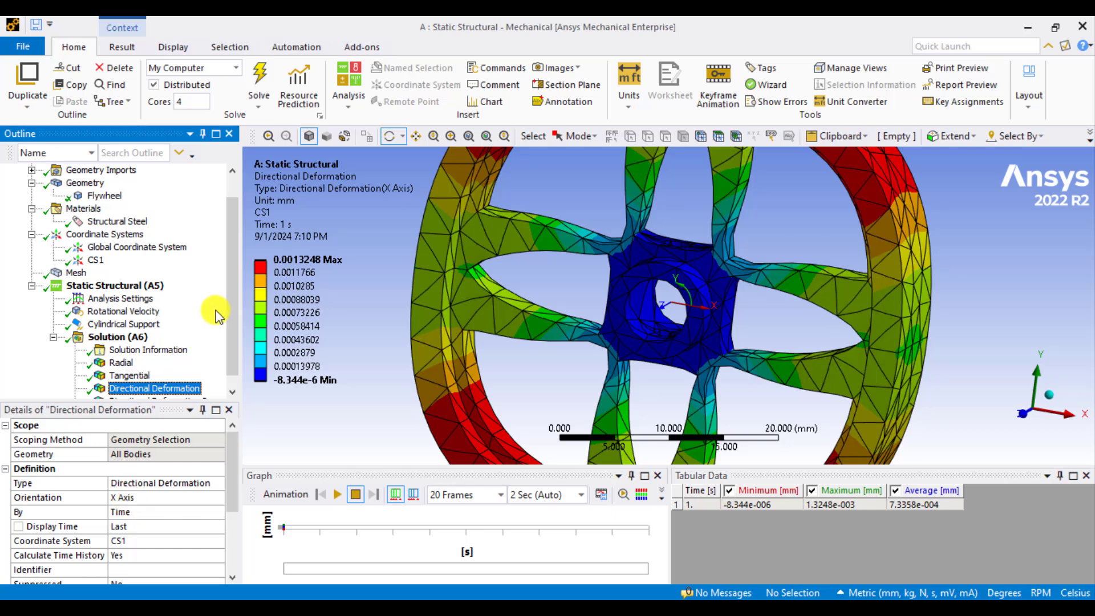
mouse_move(302, 267)
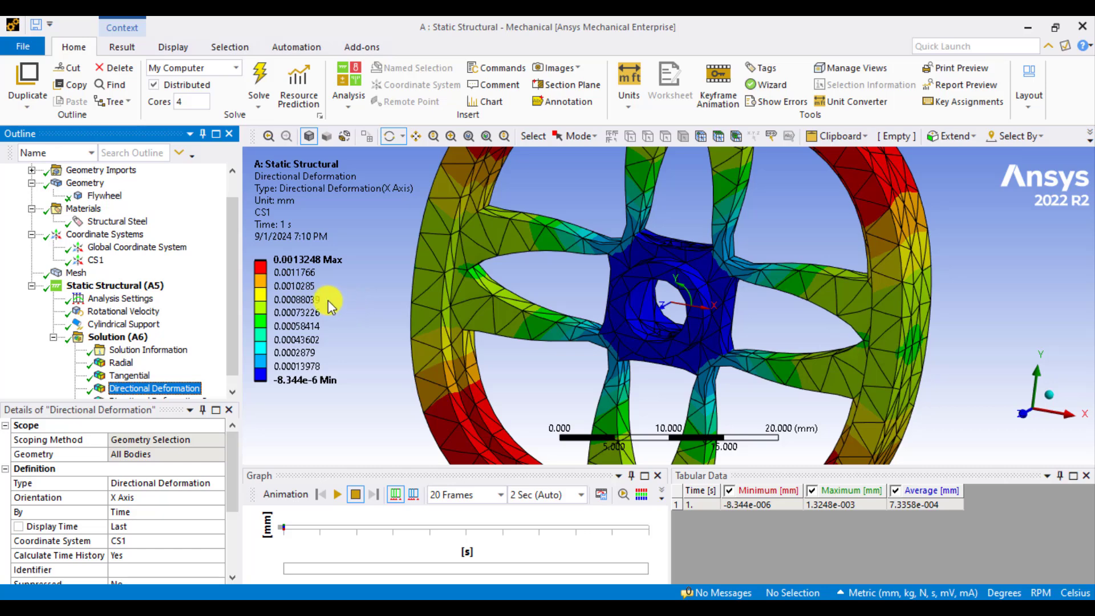
drag(233, 326, 234, 359)
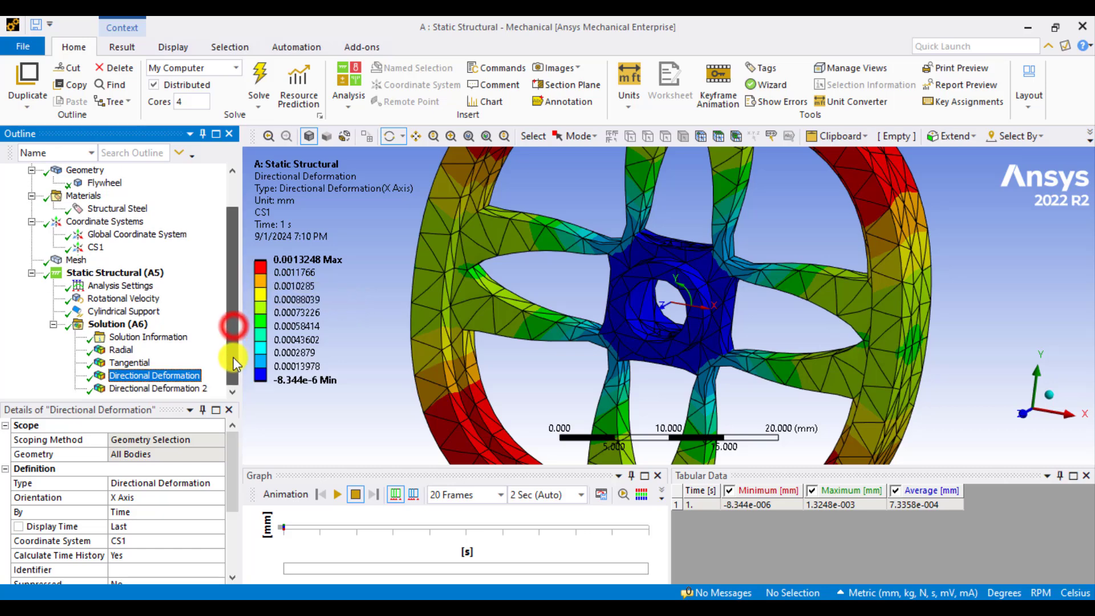
click(171, 389)
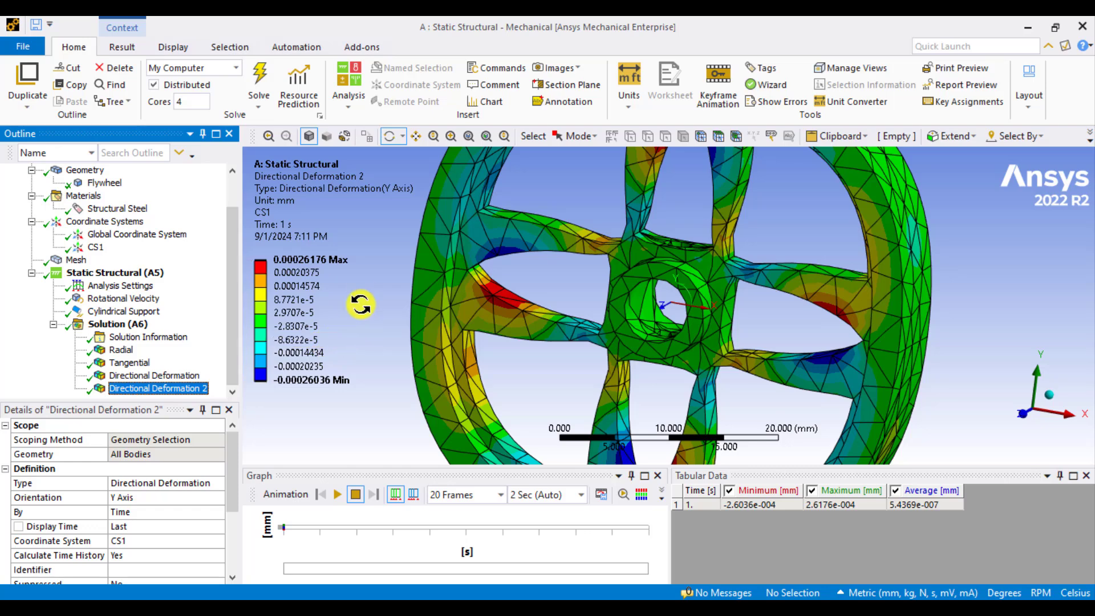
click(297, 286)
Step: Close the legend editor, redisplay the Radial stress contour and play its animation
click(292, 273)
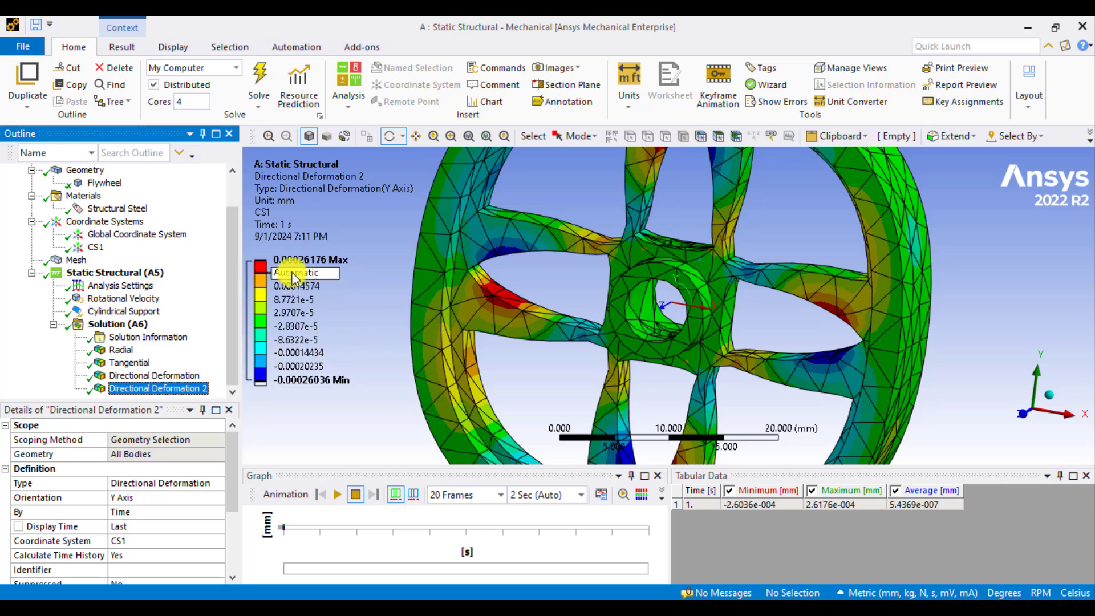
click(924, 421)
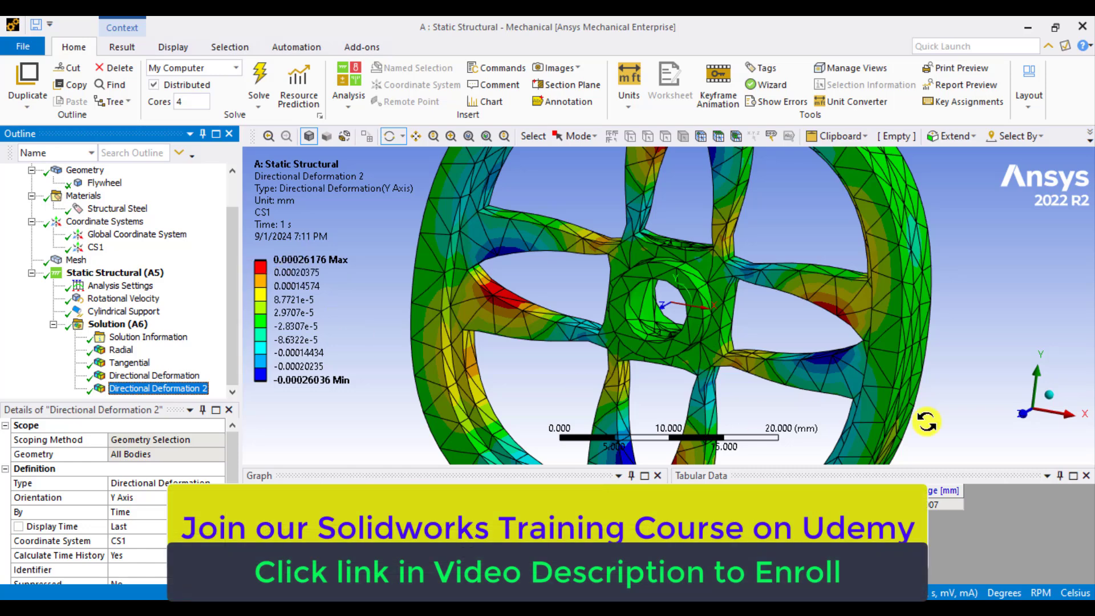
click(1014, 418)
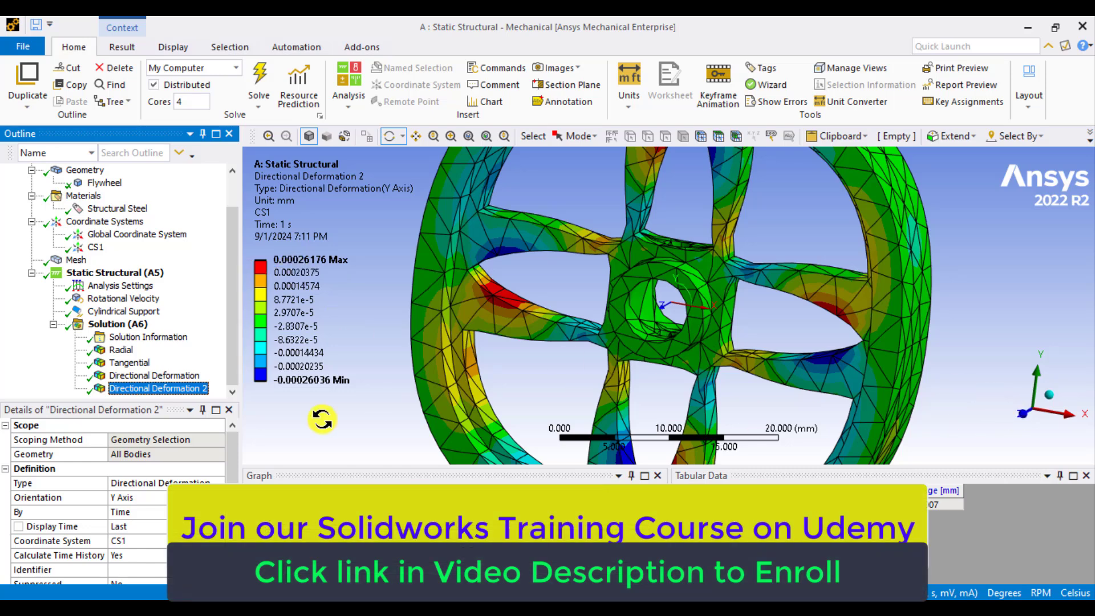
click(121, 350)
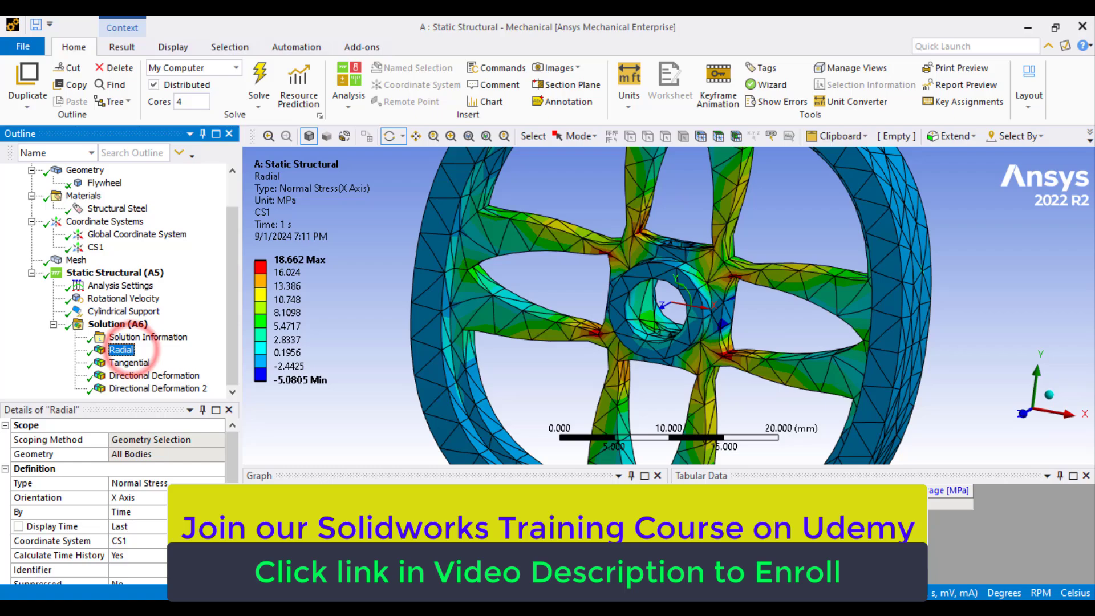
click(337, 492)
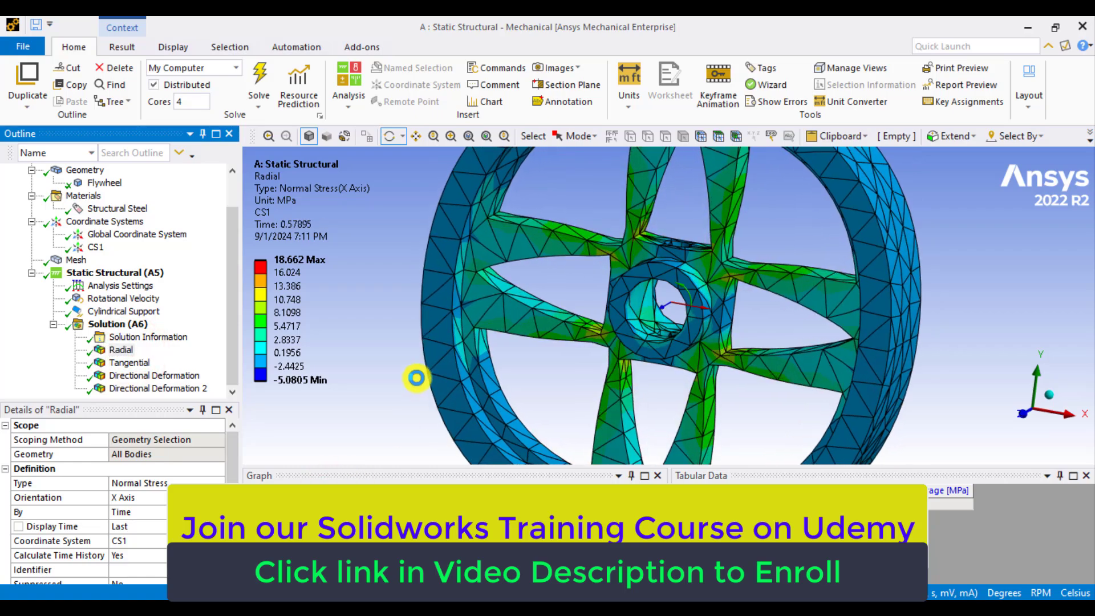